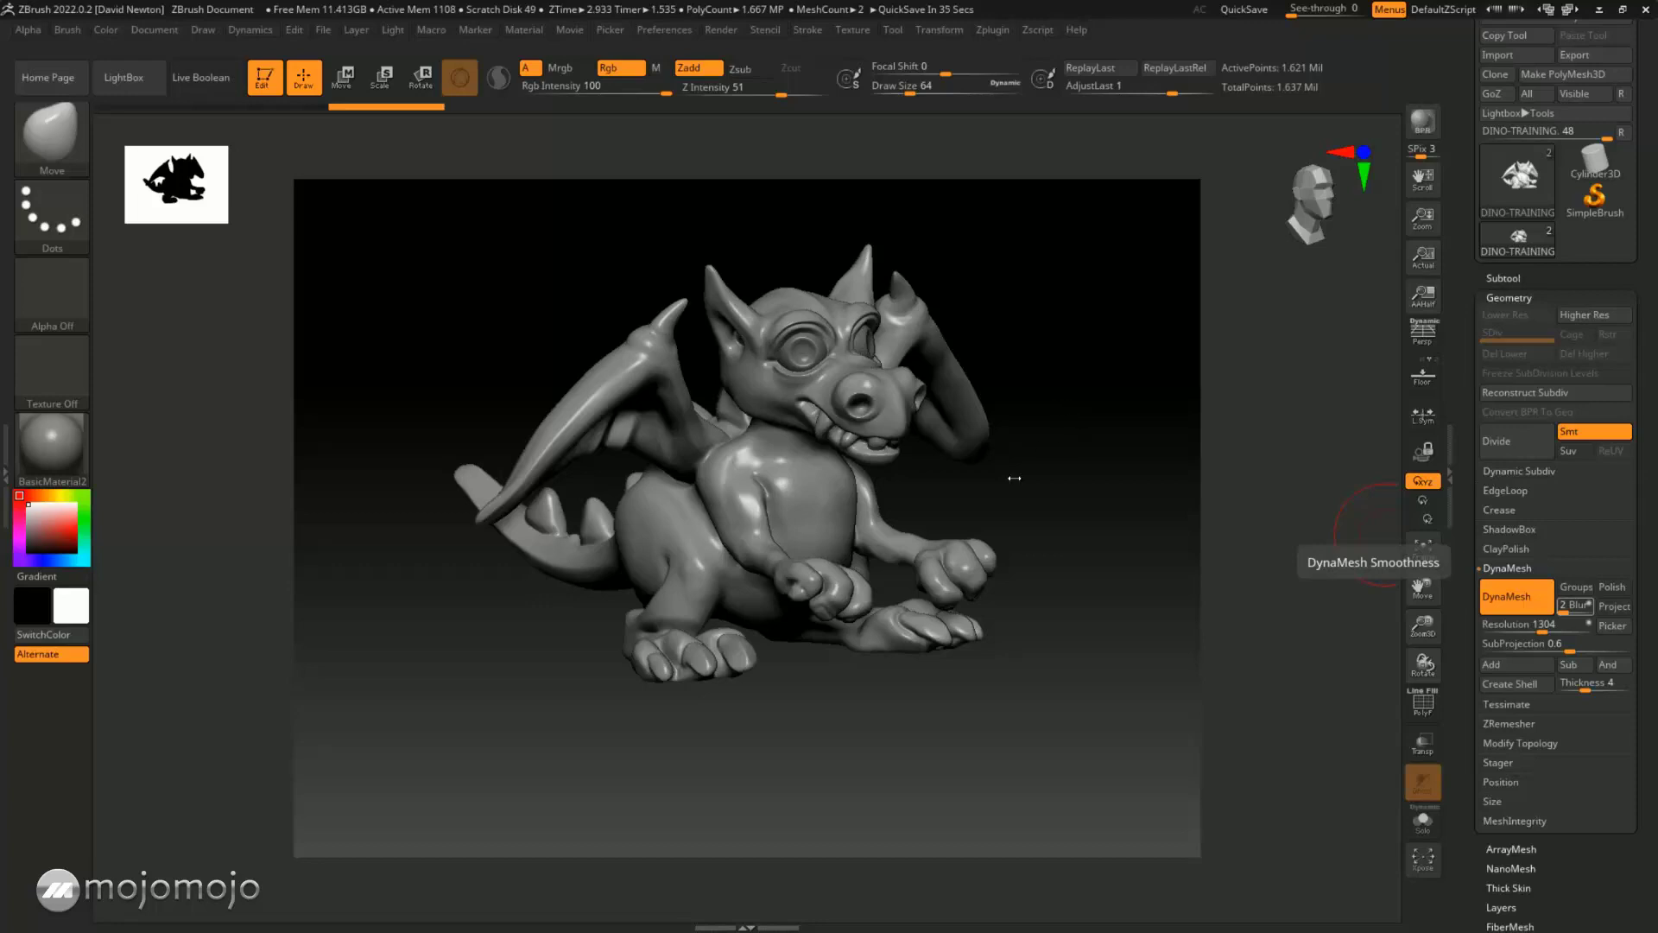
# Inspect the mesh density around the dragon's eye with the polygon wireframe shown, then hide it
pyautogui.moveTo(1100, 437)
pyautogui.mouseDown()
pyautogui.moveTo(1016, 449)
pyautogui.moveTo(1169, 437)
pyautogui.moveTo(1084, 433)
pyautogui.moveTo(1112, 429)
pyautogui.moveTo(1143, 488)
pyautogui.moveTo(1147, 562)
pyautogui.moveTo(1092, 548)
pyautogui.moveTo(1068, 457)
pyautogui.moveTo(1095, 409)
pyautogui.moveTo(1118, 429)
pyautogui.moveTo(1102, 444)
pyautogui.moveTo(1121, 446)
pyautogui.mouseUp()
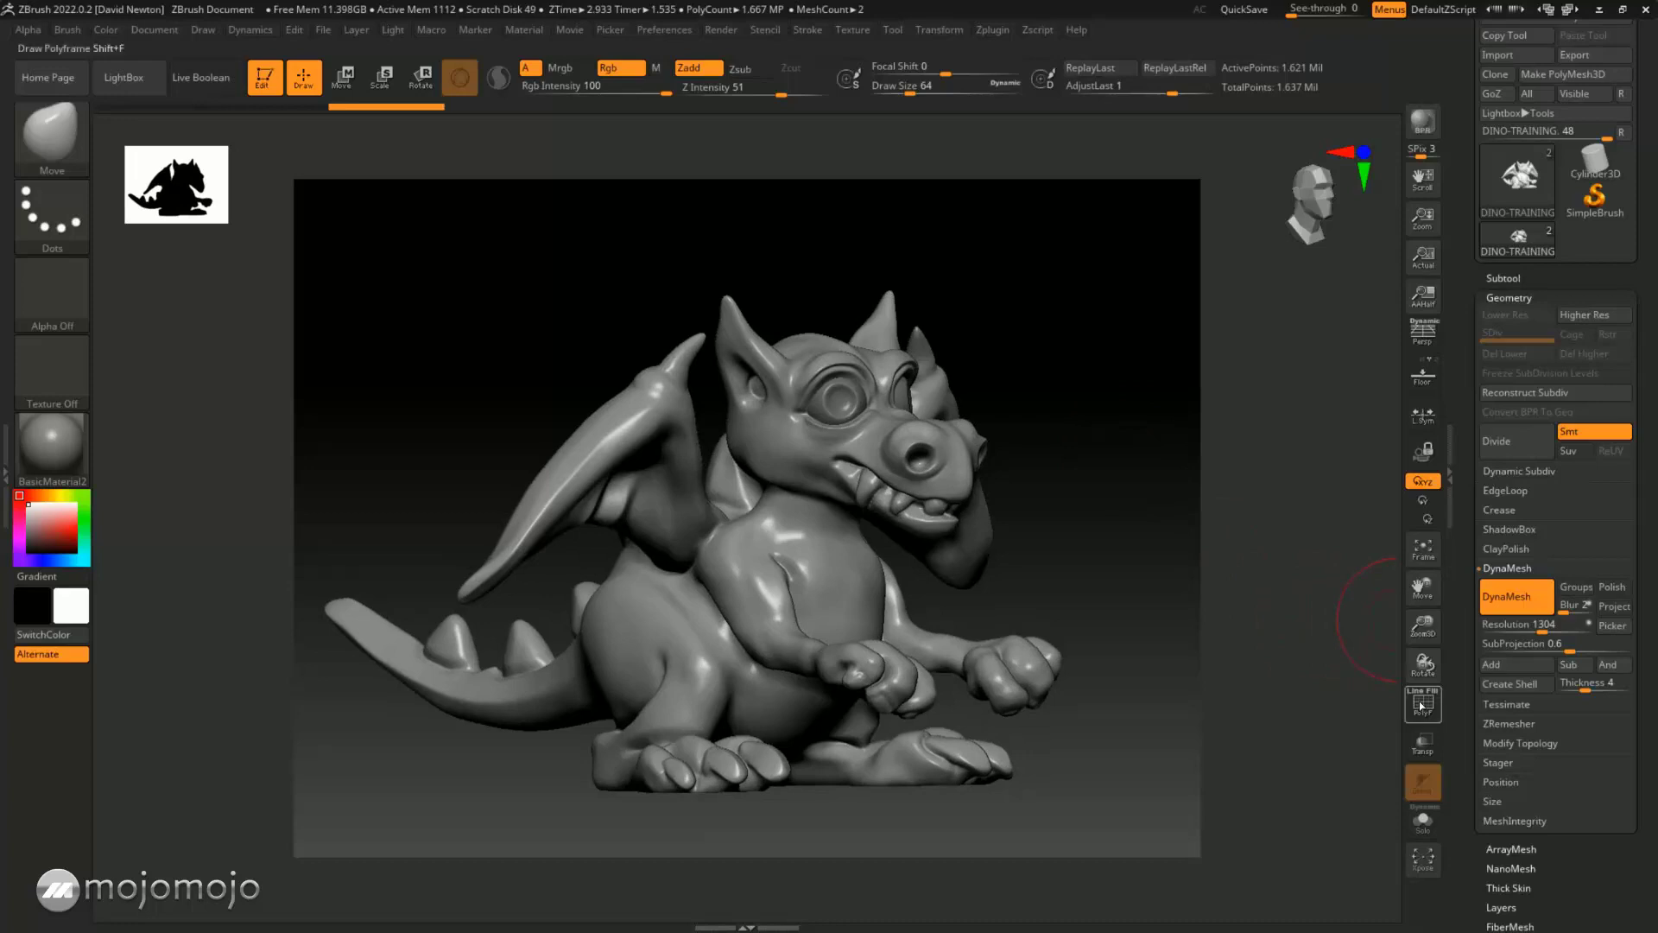
pyautogui.click(1422, 704)
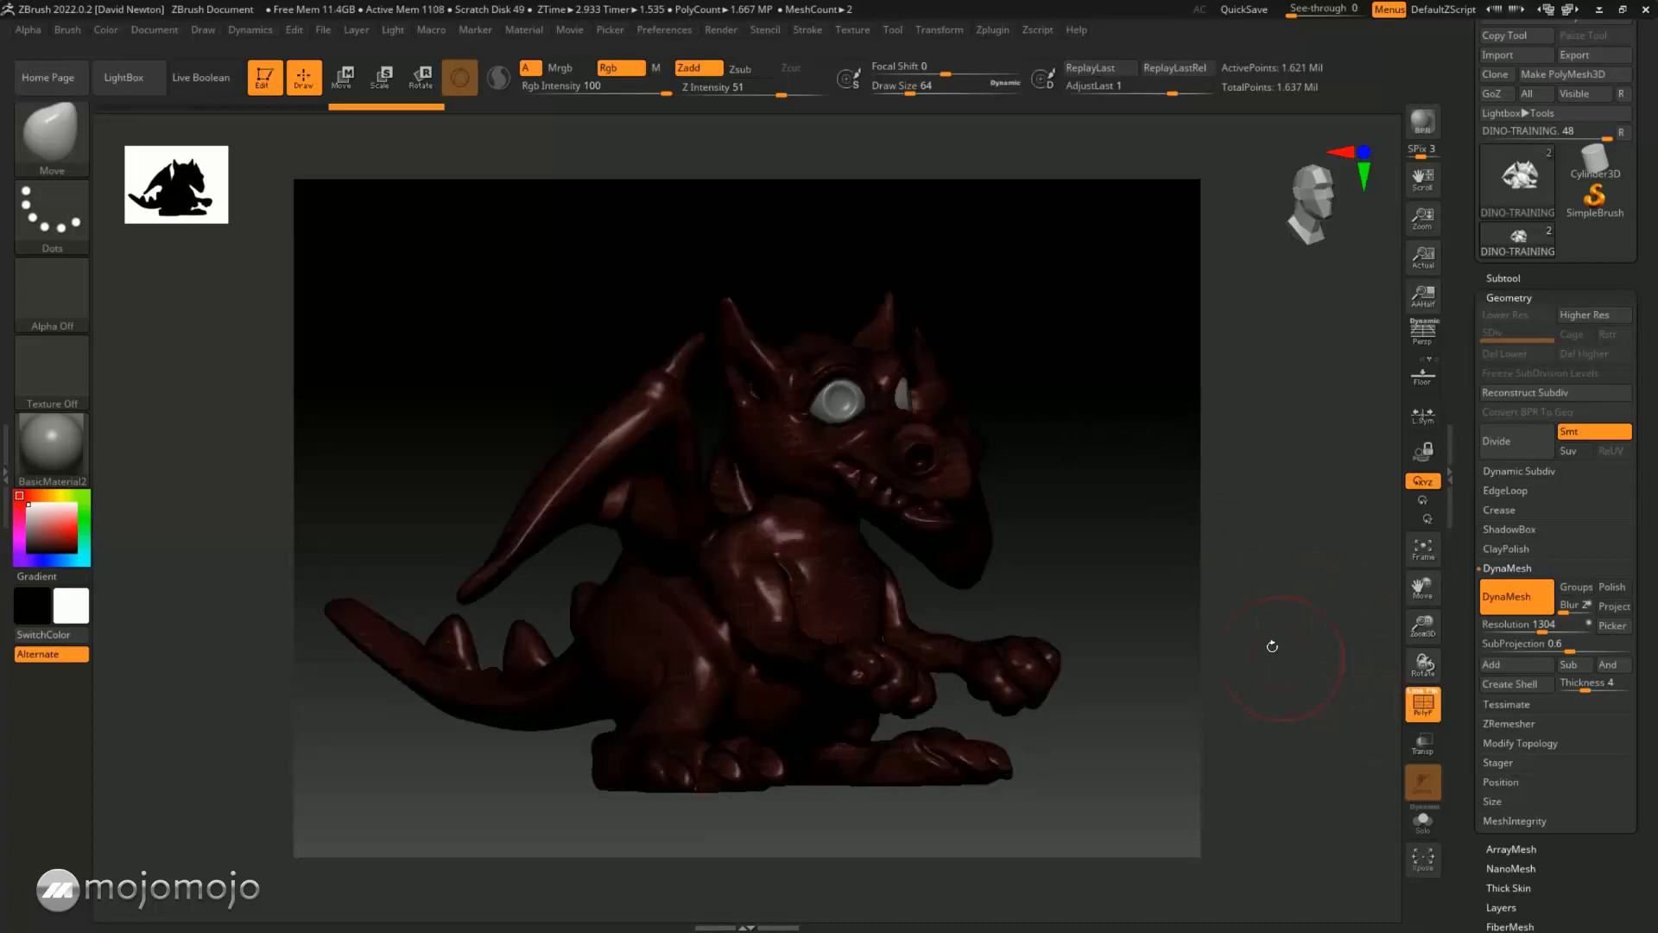
pyautogui.keyDown('alt'); pyautogui.moveTo(1177, 592); pyautogui.dragTo(1312, 795); pyautogui.keyUp('alt')
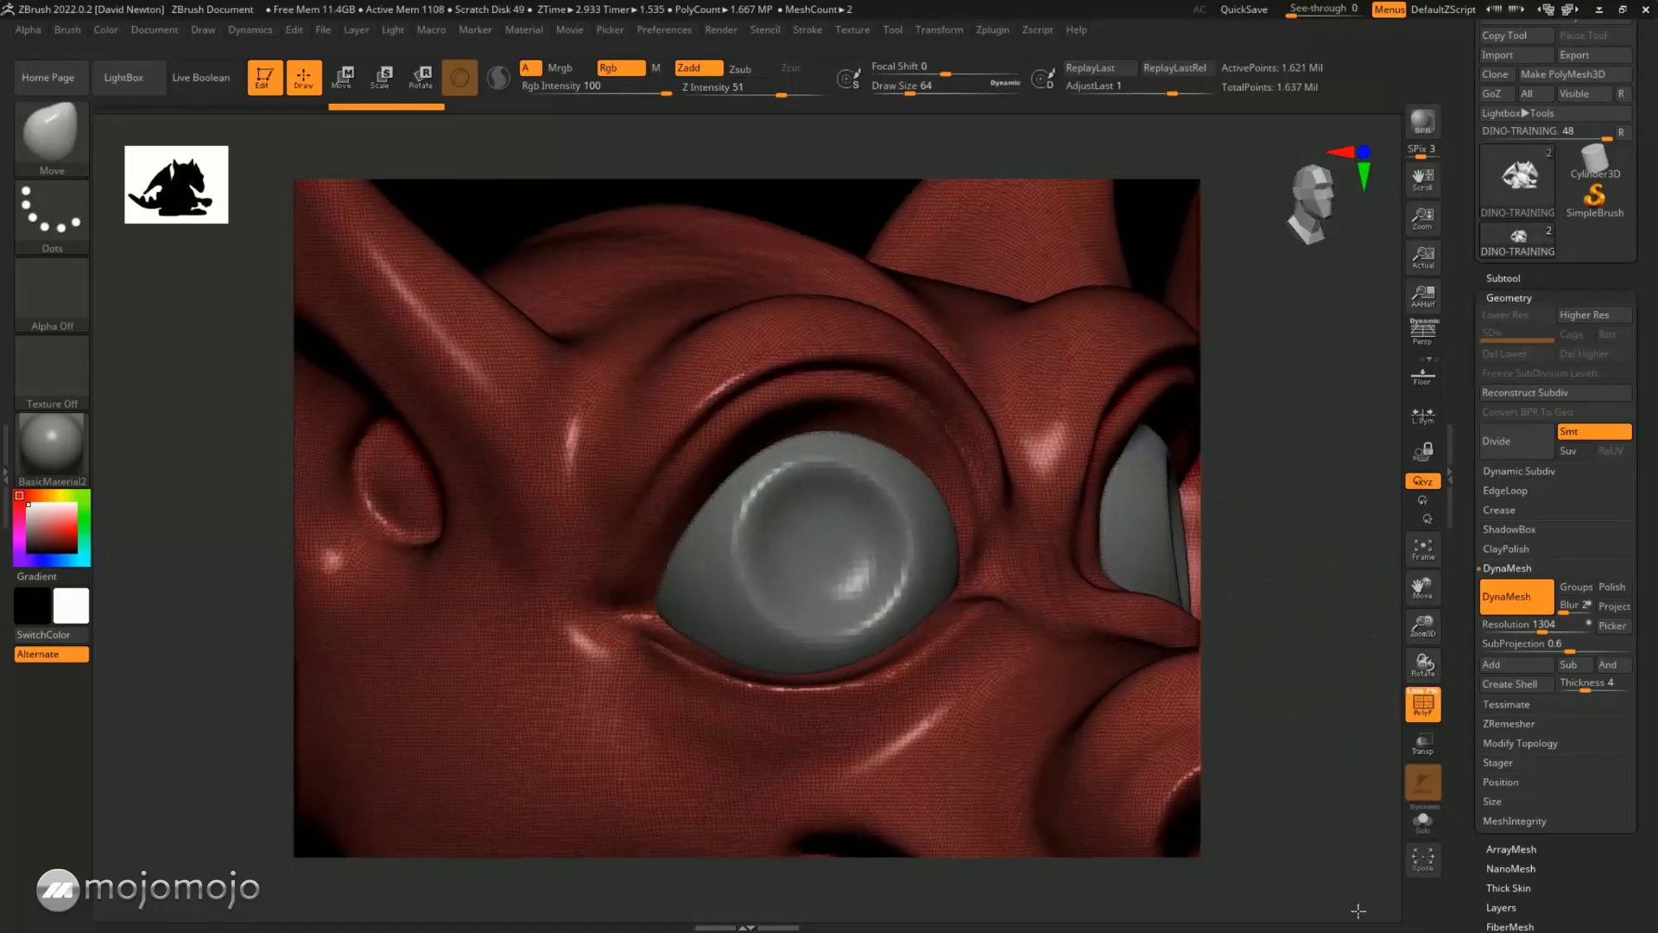
pyautogui.keyDown('alt'); pyautogui.moveTo(1358, 910); pyautogui.dragTo(1317, 691); pyautogui.keyUp('alt')
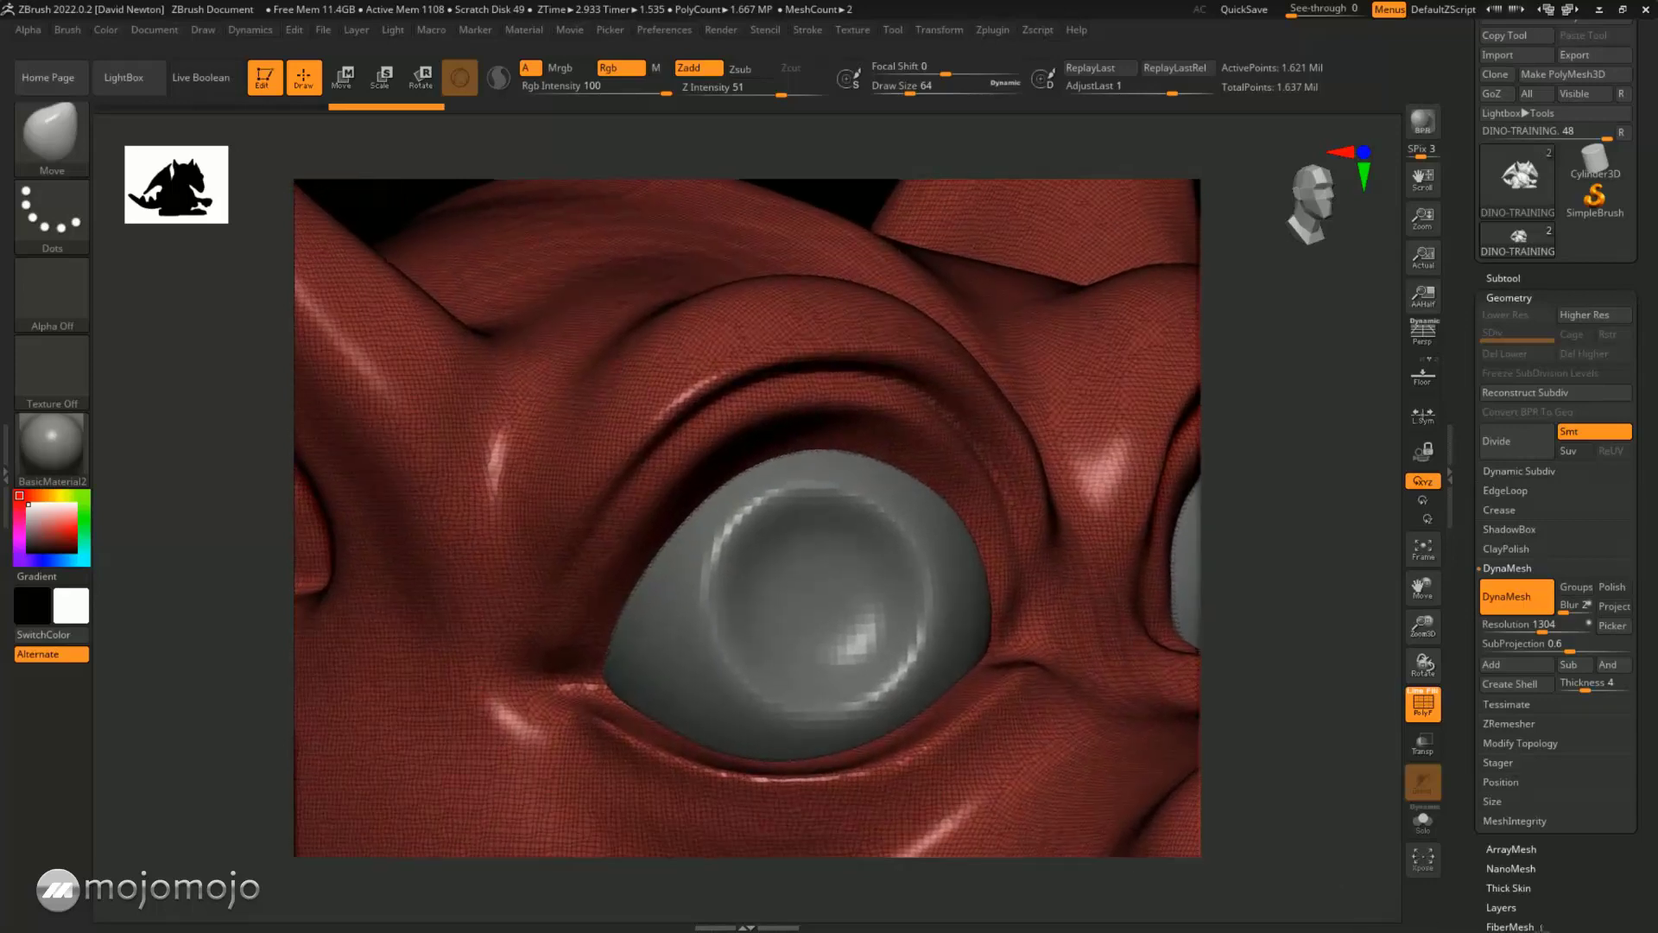
pyautogui.keyDown('alt'); pyautogui.moveTo(1284, 633); pyautogui.dragTo(924, 221); pyautogui.keyUp('alt')
pyautogui.keyDown('alt'); pyautogui.moveTo(1110, 359); pyautogui.dragTo(1107, 311); pyautogui.keyUp('alt')
pyautogui.click(1433, 715)
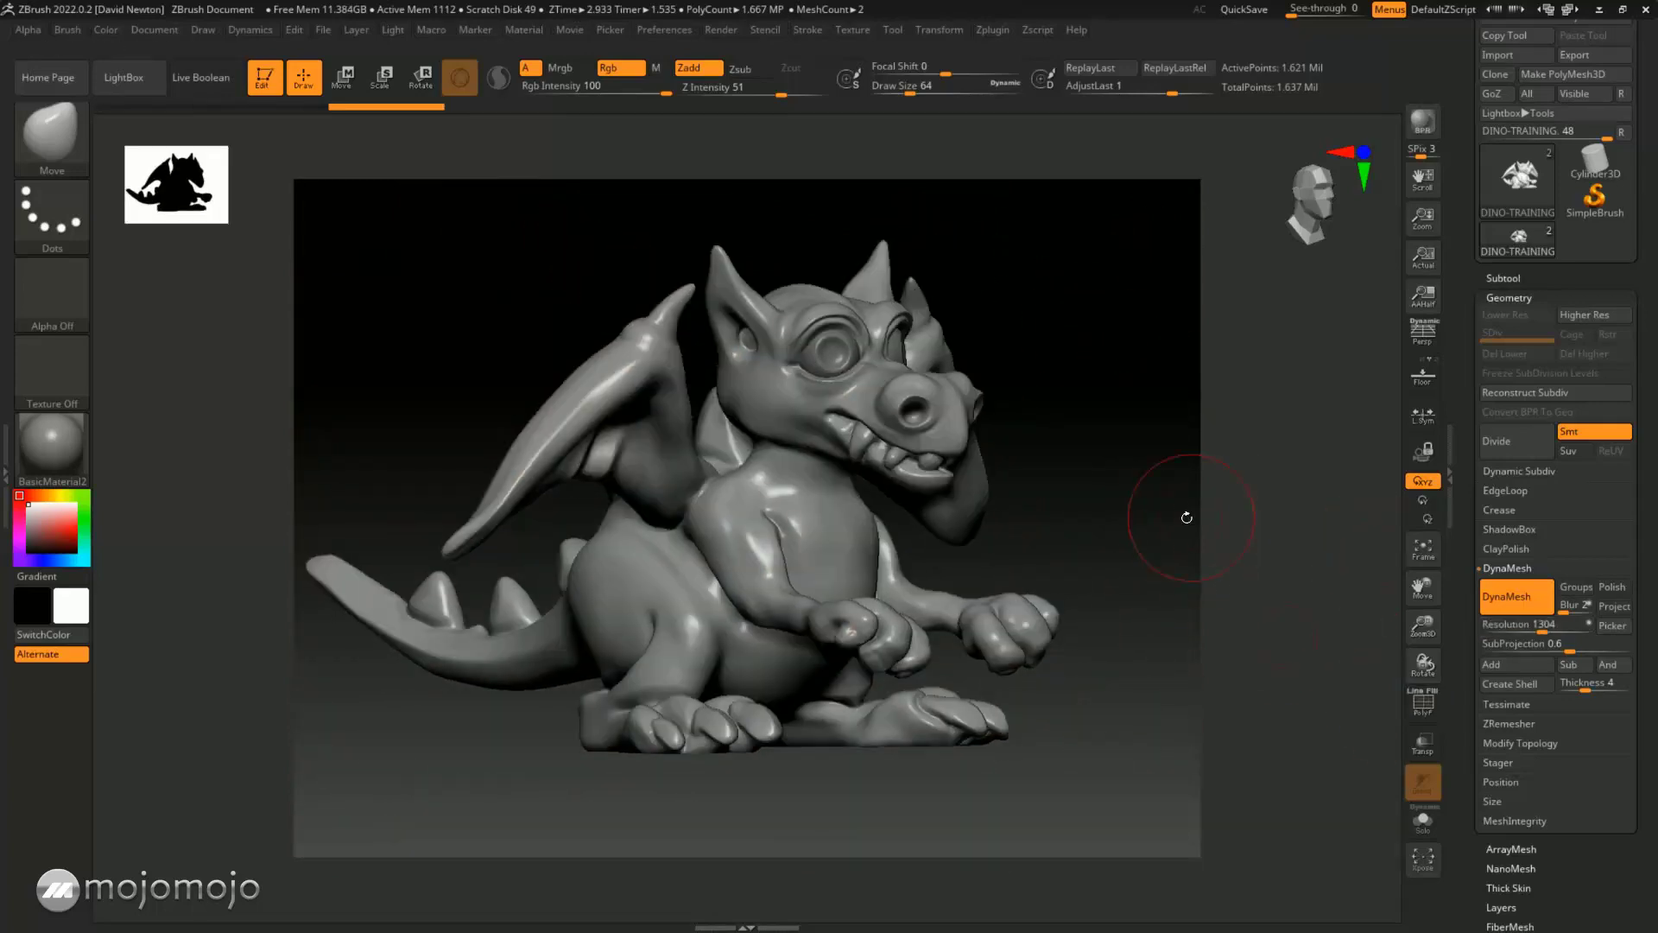
pyautogui.moveTo(1177, 492)
pyautogui.mouseDown()
pyautogui.moveTo(1114, 501)
pyautogui.moveTo(1226, 500)
pyautogui.moveTo(1186, 500)
pyautogui.moveTo(1159, 470)
pyautogui.moveTo(1196, 387)
pyautogui.moveTo(1214, 394)
pyautogui.moveTo(1191, 525)
pyautogui.moveTo(1177, 507)
pyautogui.mouseUp()
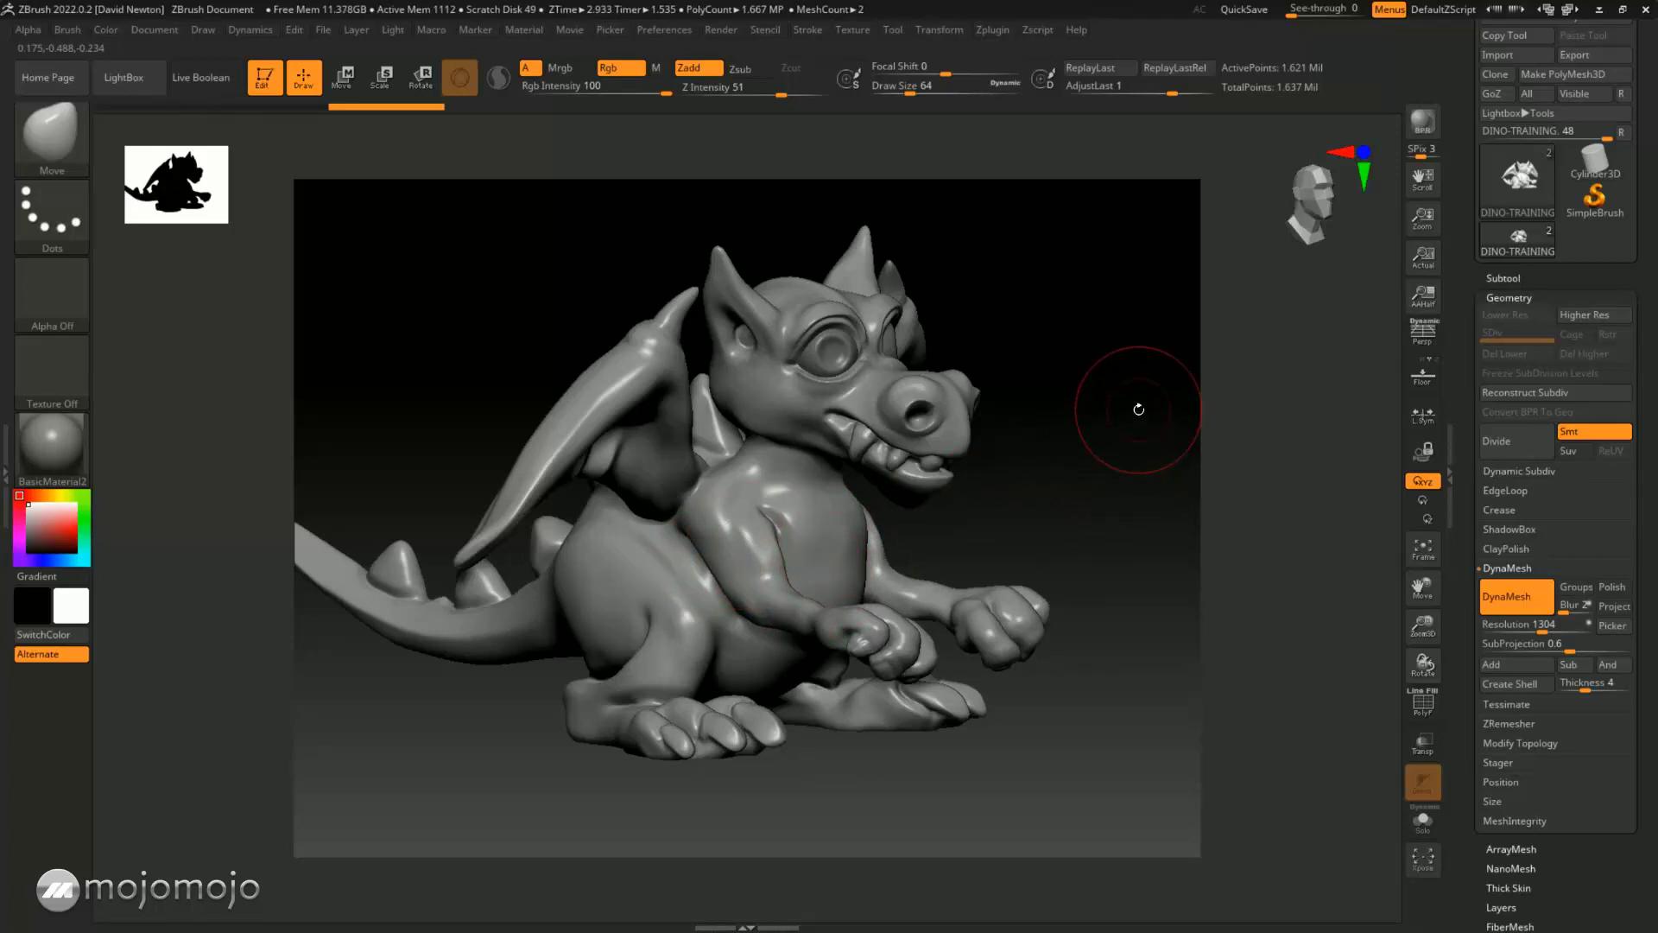
pyautogui.moveTo(1125, 415); pyautogui.dragTo(1119, 487)
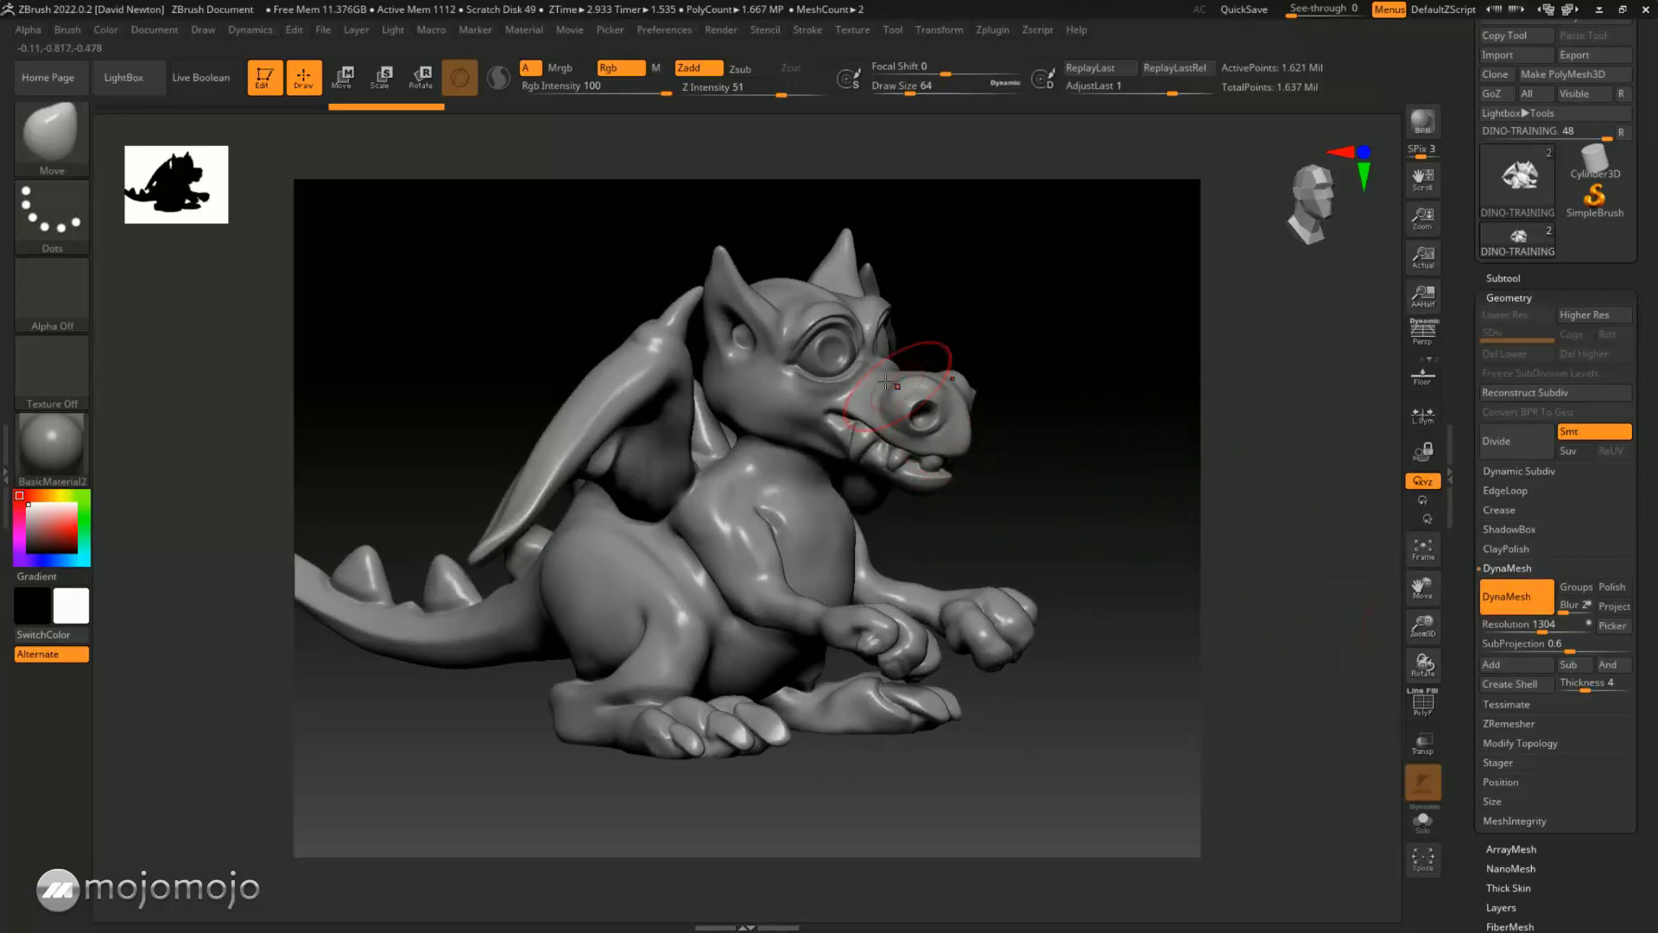
# Expand the subtool list and make DINO-TRAINING the active subtool
pyautogui.click(1502, 278)
pyautogui.moveTo(1556, 386)
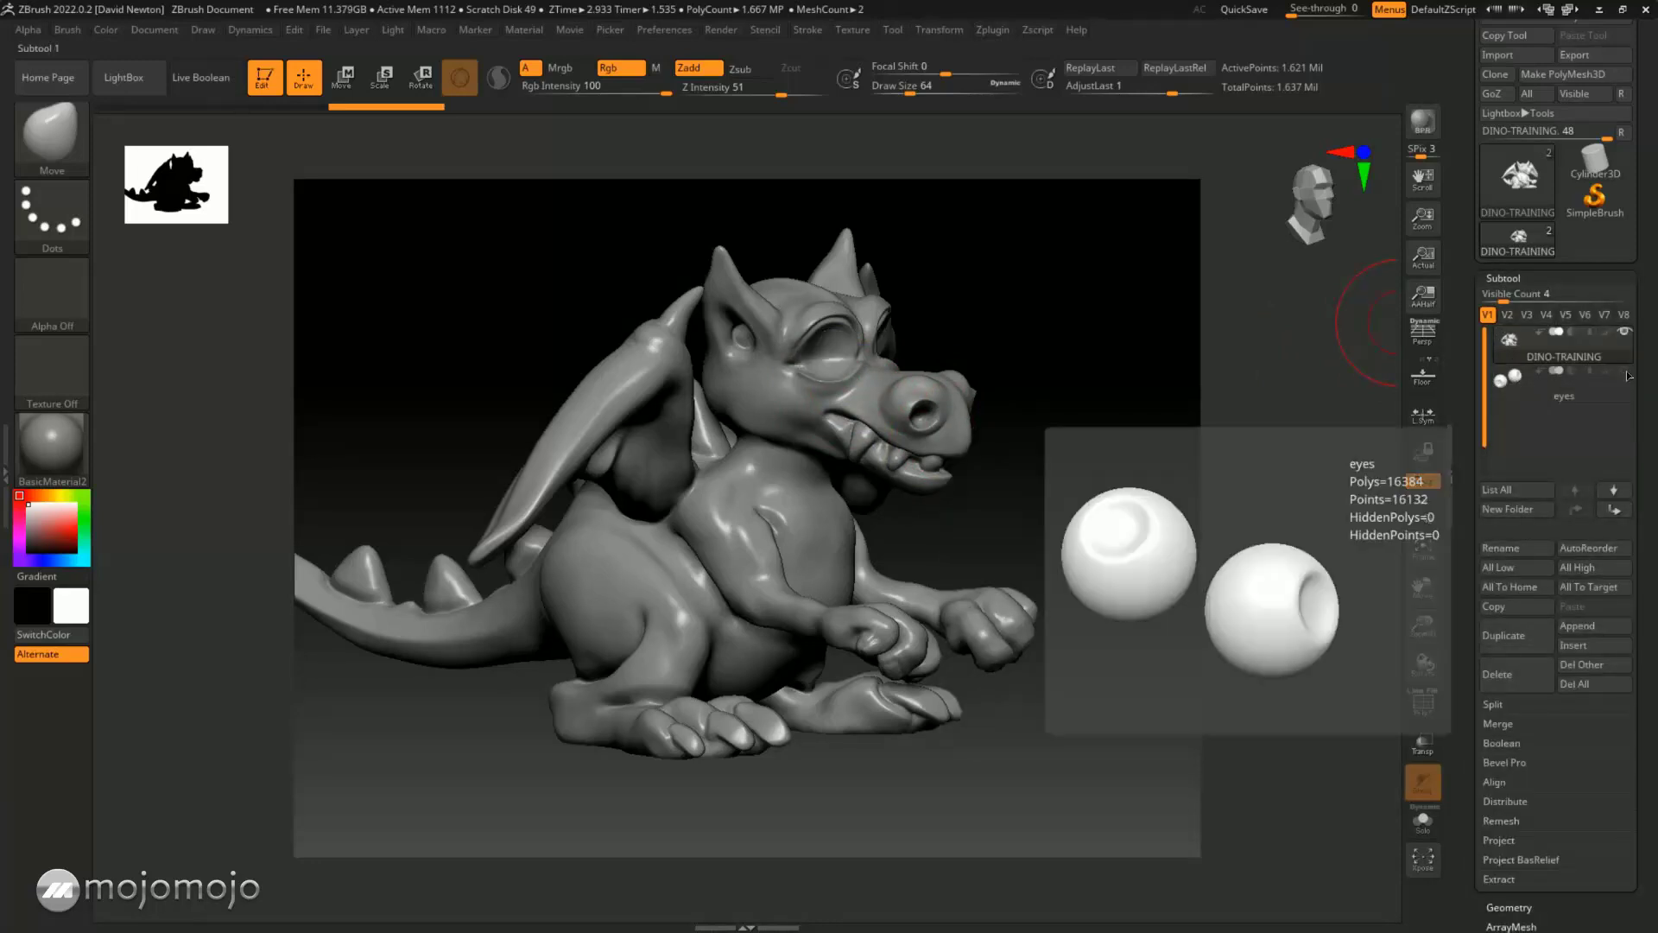
pyautogui.click(1525, 356)
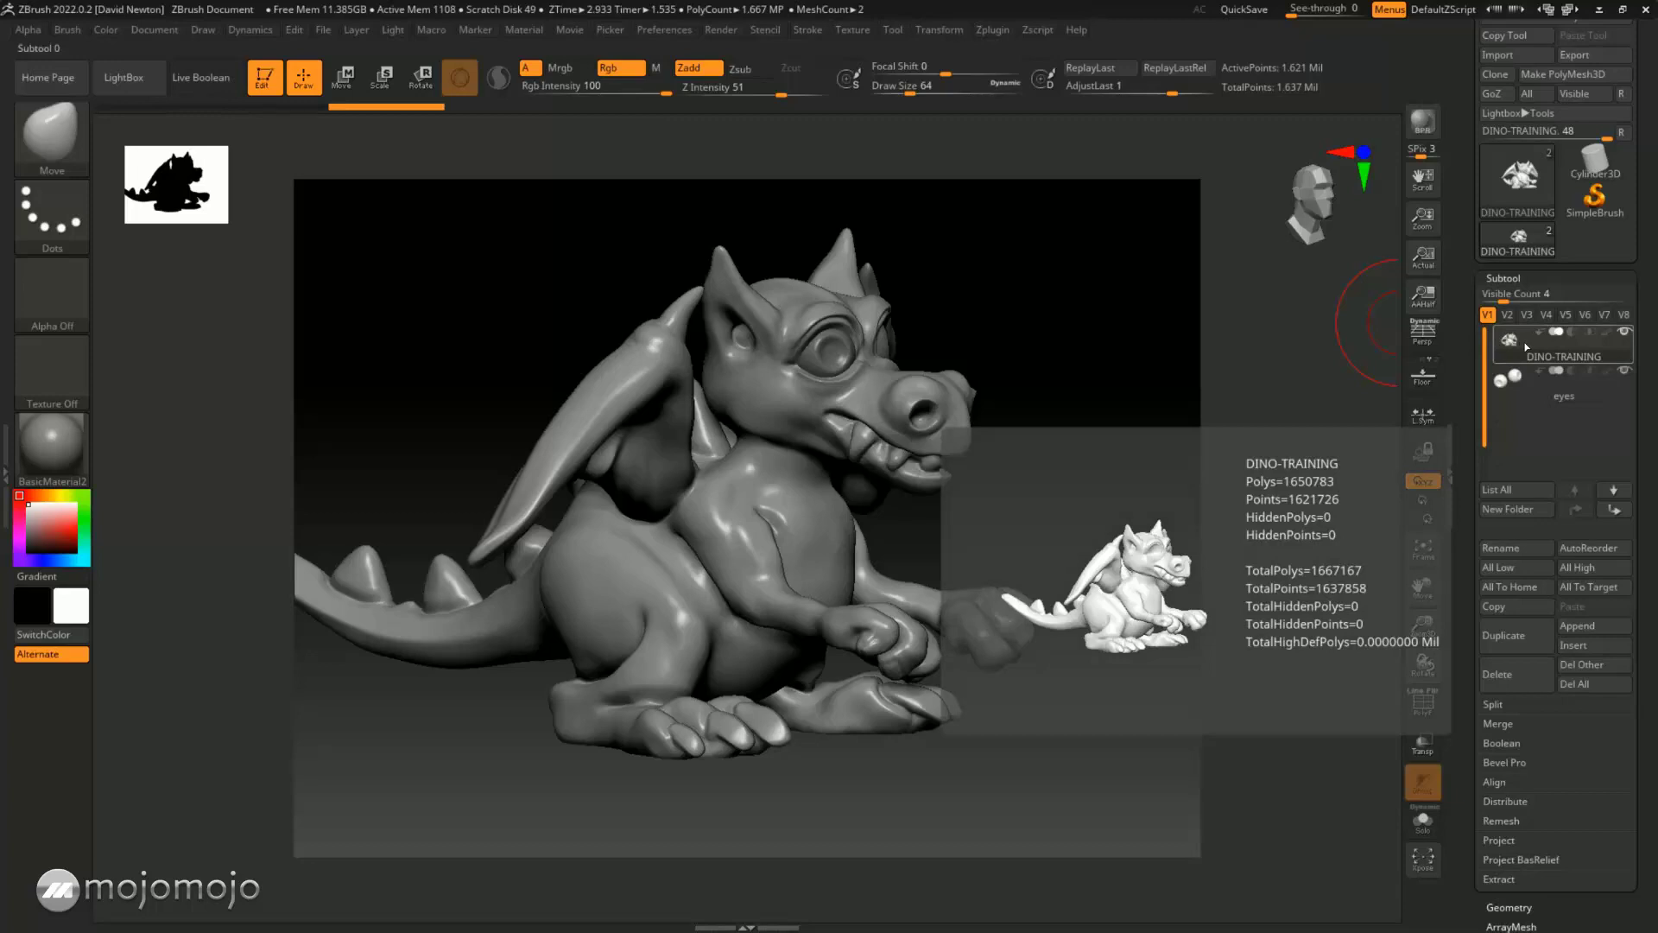
pyautogui.moveTo(1191, 381); pyautogui.dragTo(1356, 384)
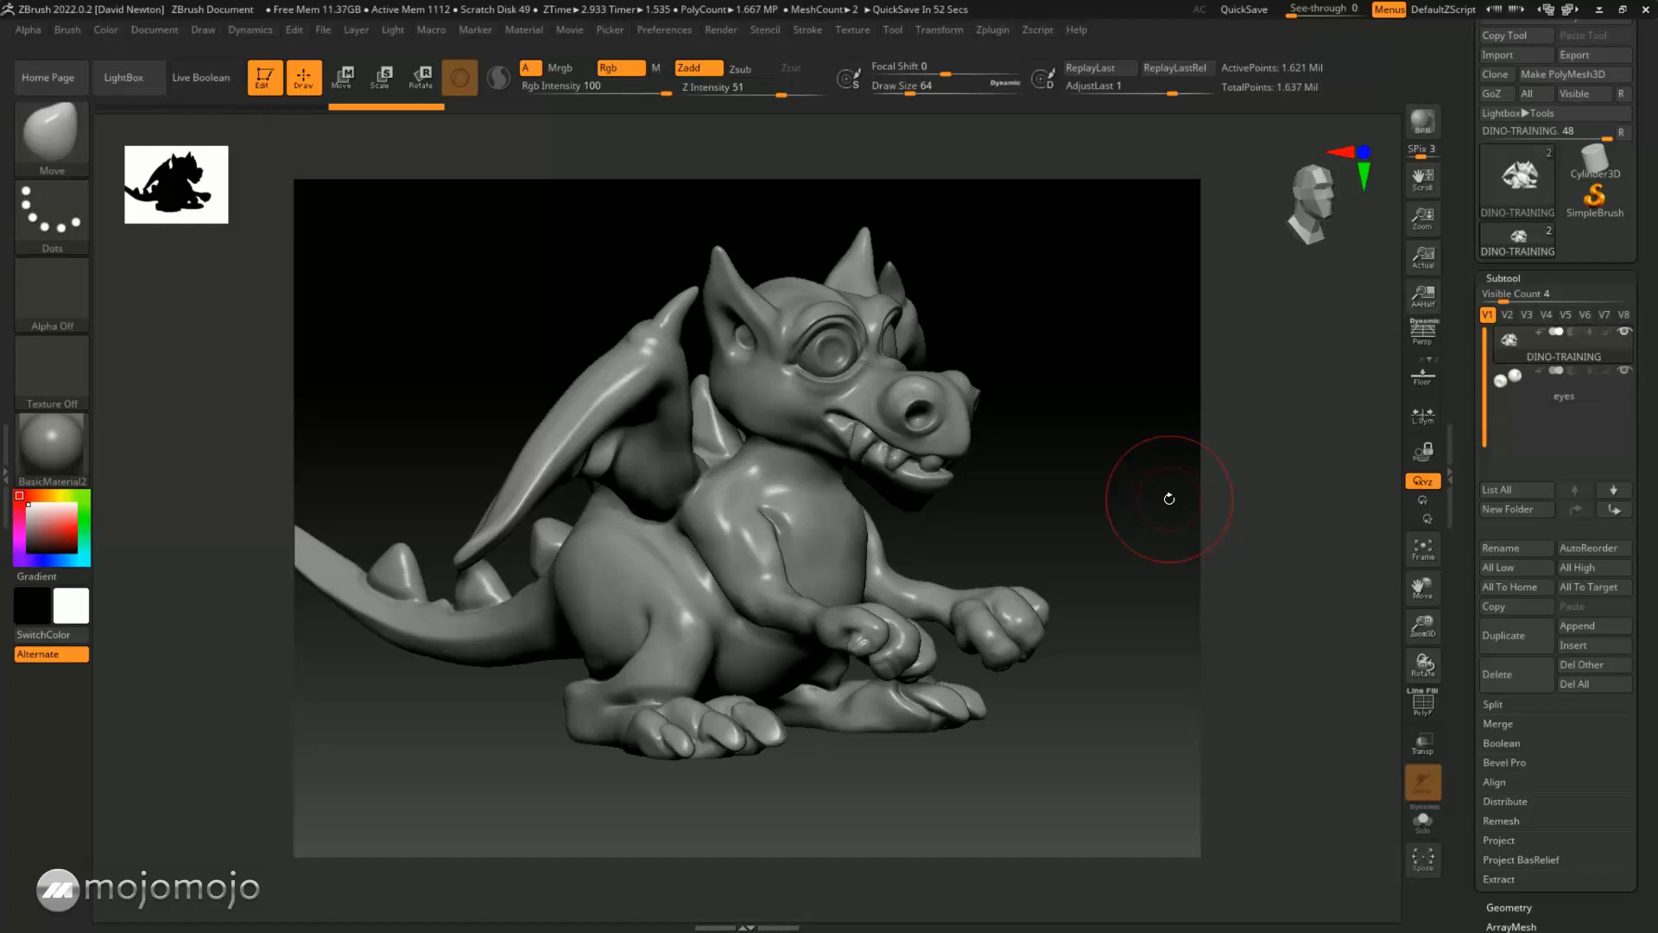
# Duplicate DINO-TRAINING and rename the copy to 'TOPOLOGY-CLEAN'
pyautogui.moveTo(1520, 347)
pyautogui.click(1504, 635)
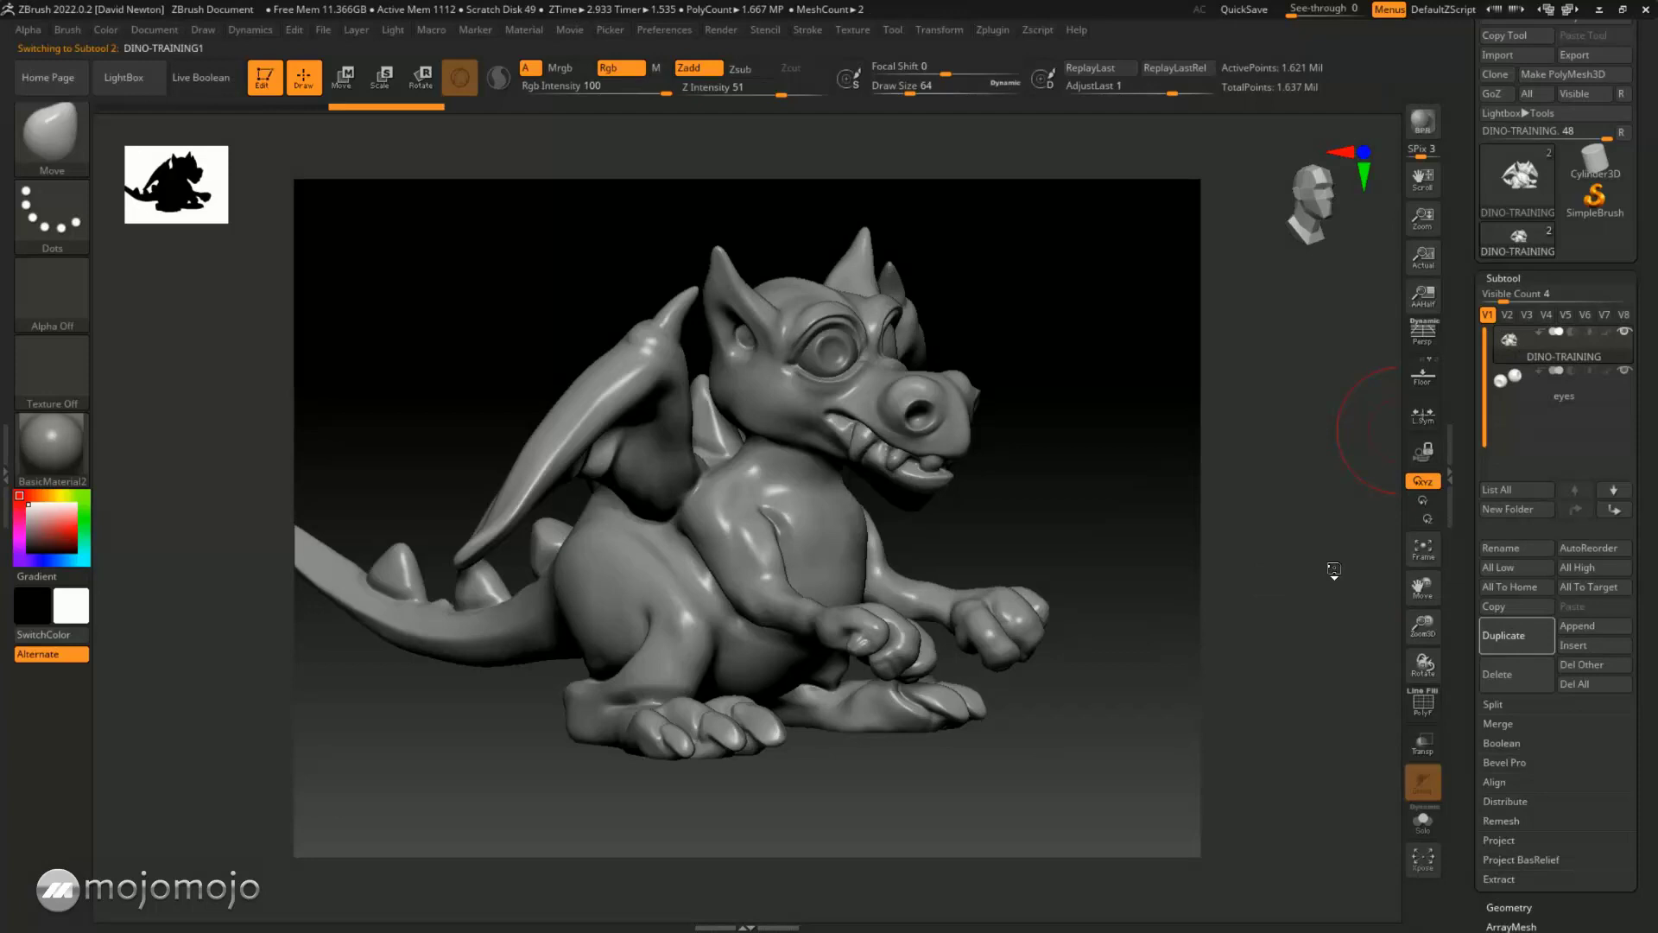
pyautogui.click(1517, 547)
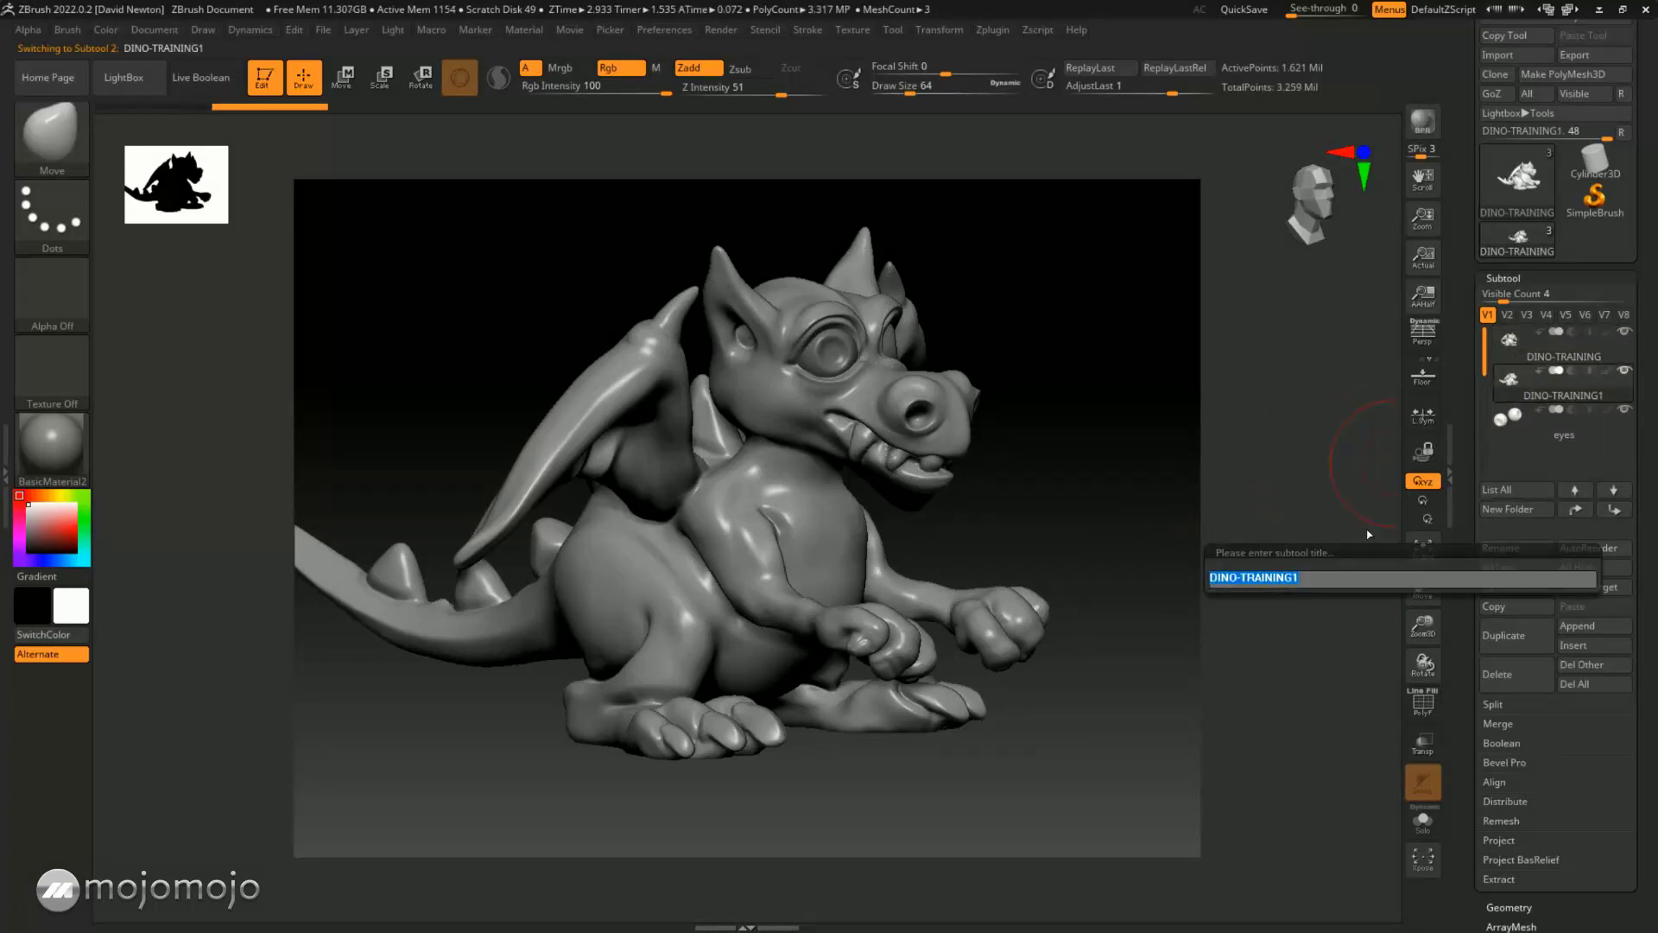
pyautogui.write('TOPOLOG')
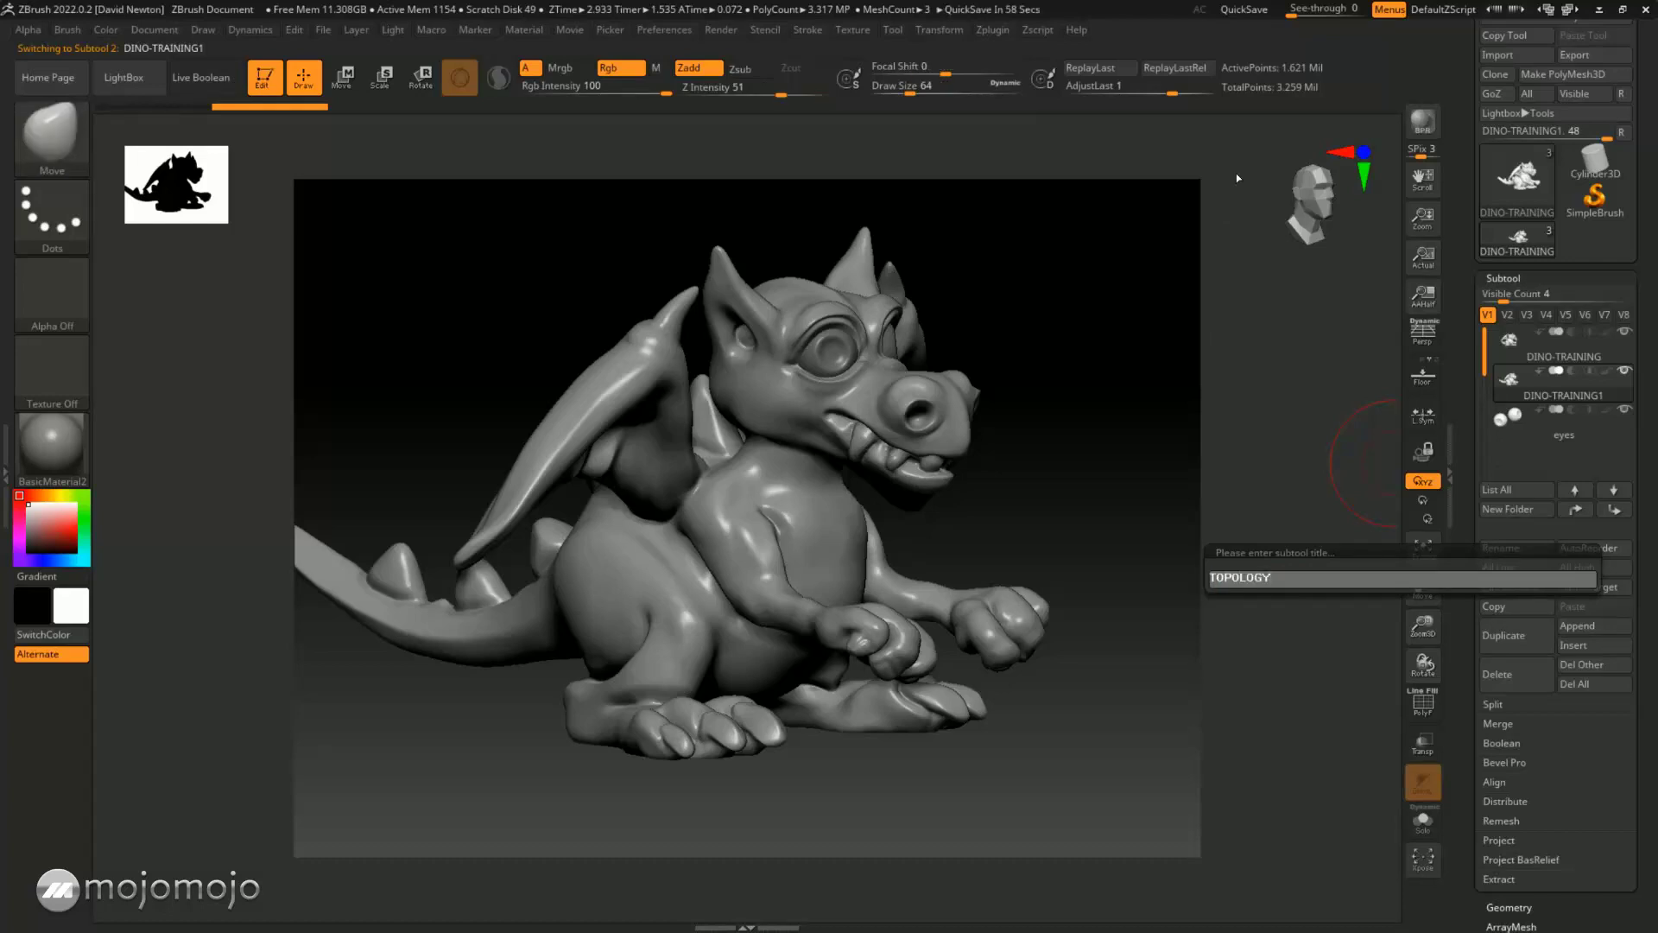
pyautogui.write('Y-CLEAN')
pyautogui.press('Return')
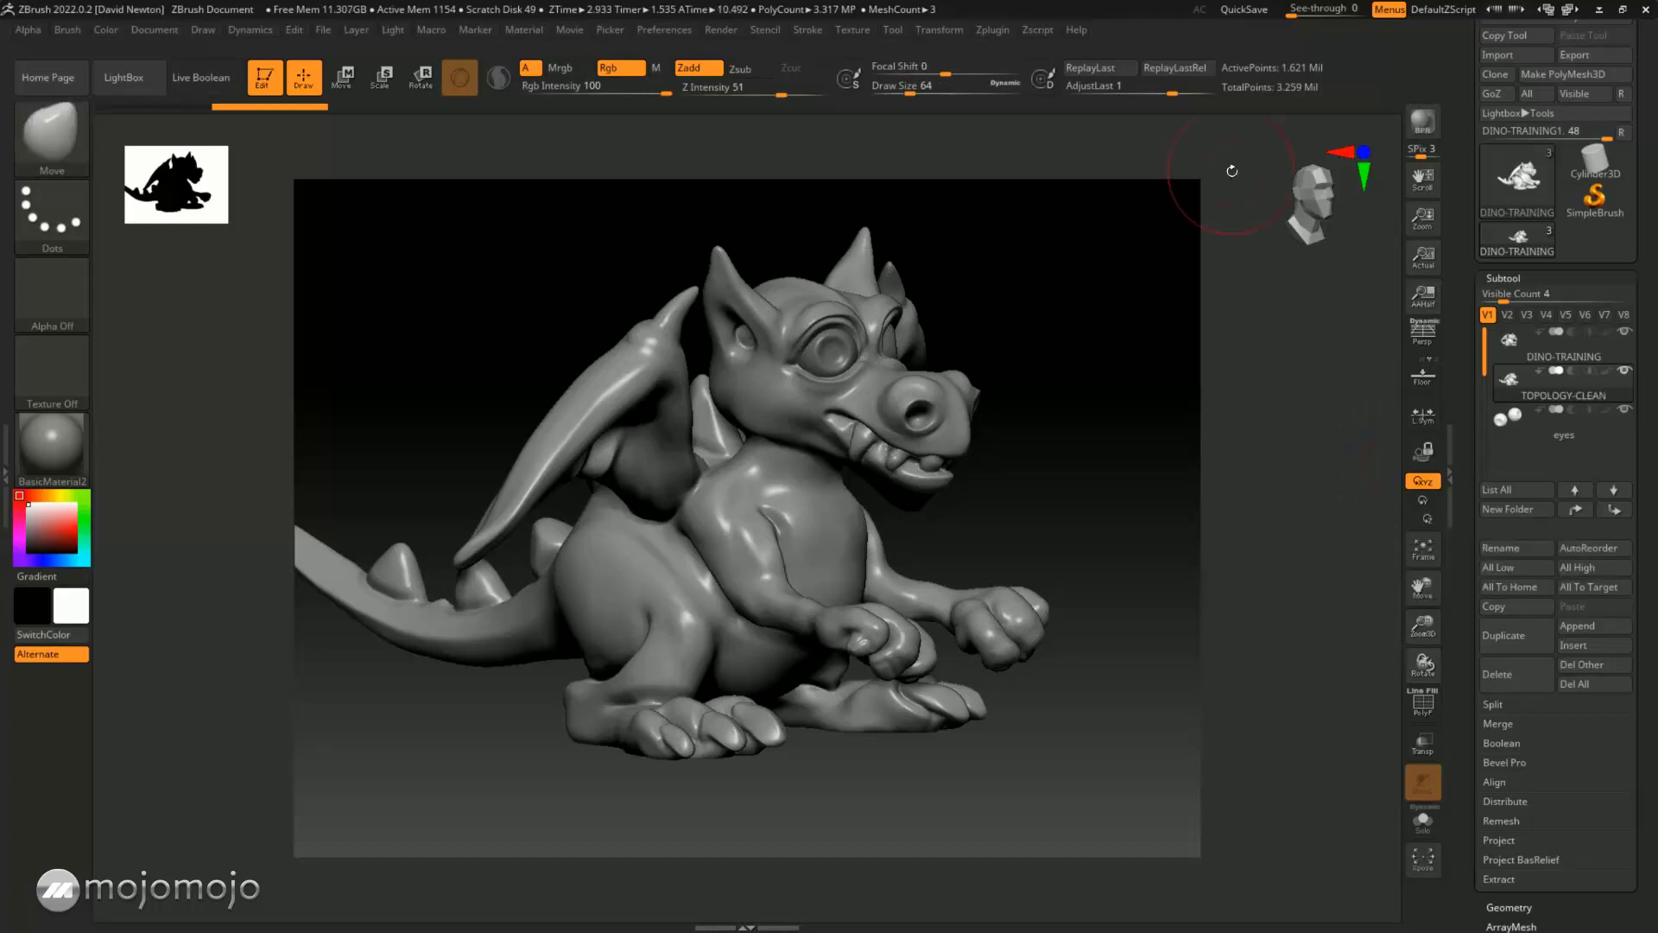
pyautogui.moveTo(1627, 344)
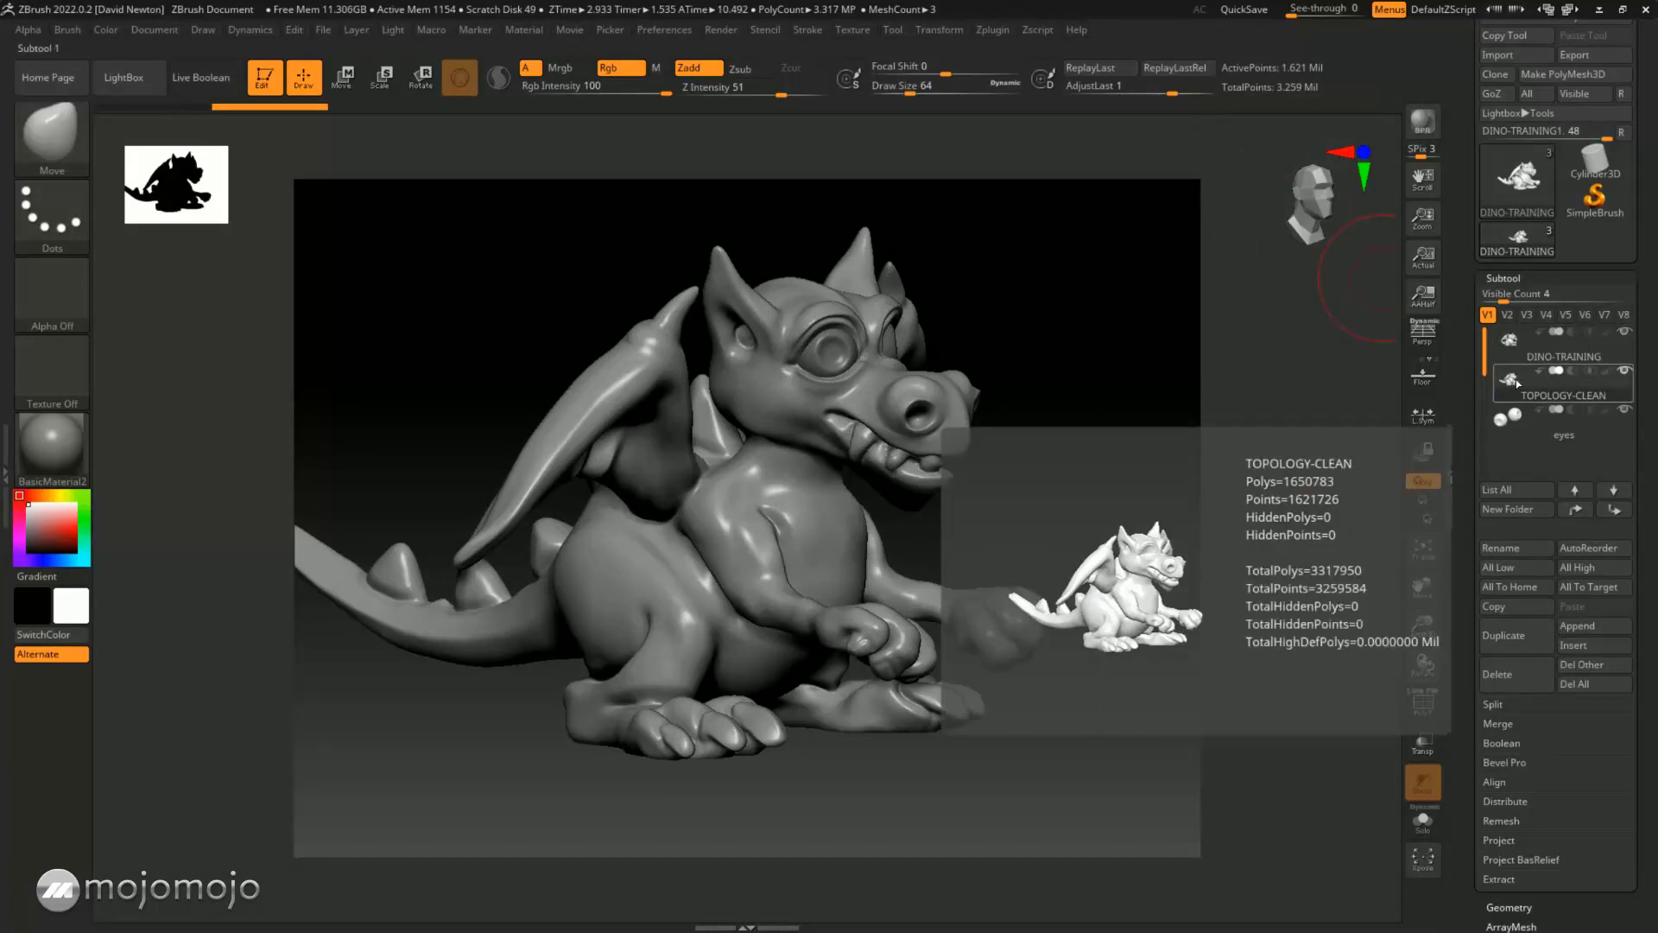
# Make TOPOLOGY-CLEAN active and inspect its polygon wireframe around the head
pyautogui.click(1563, 390)
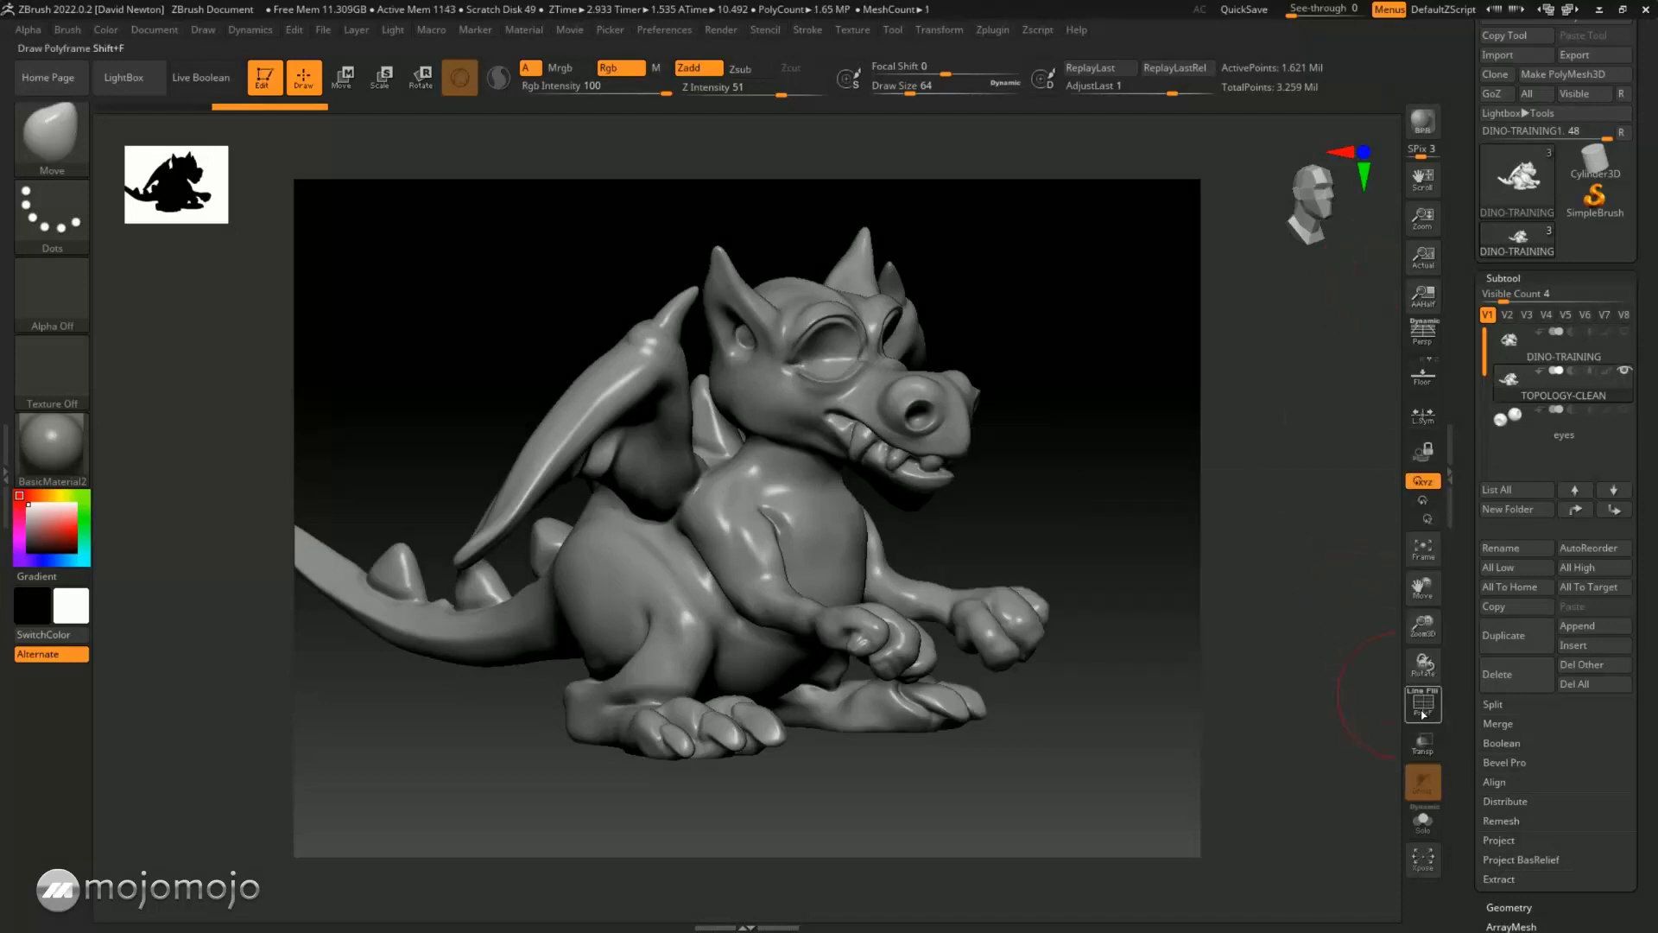
pyautogui.click(1423, 704)
pyautogui.moveTo(1086, 464); pyautogui.dragTo(1085, 400)
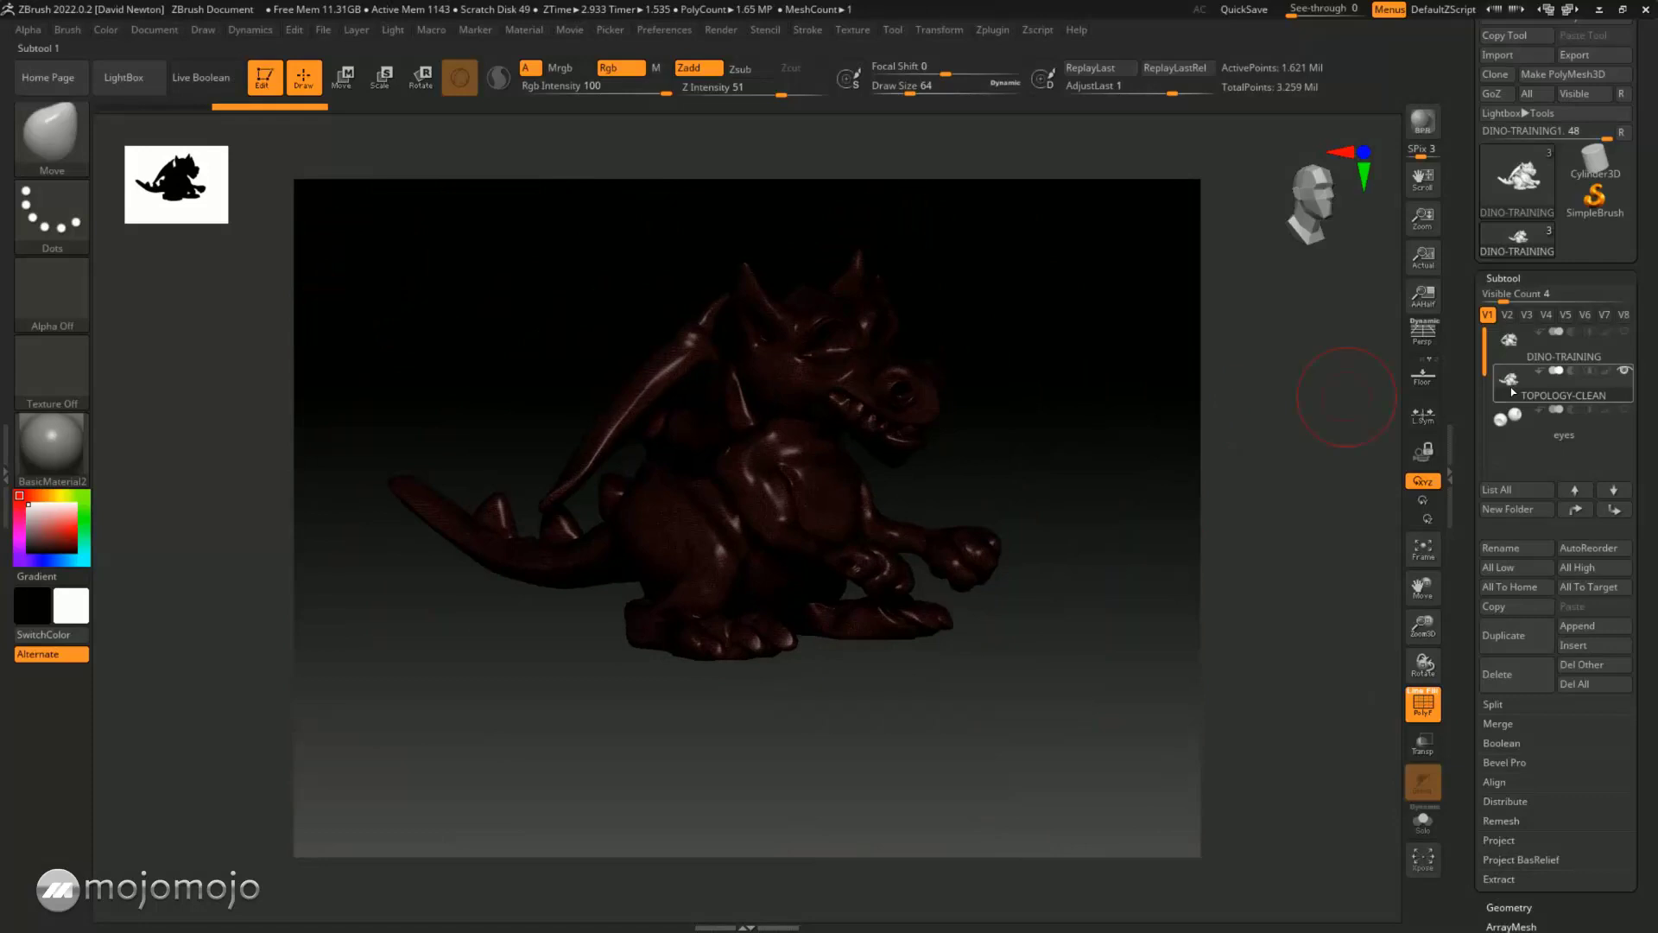
pyautogui.moveTo(1513, 386)
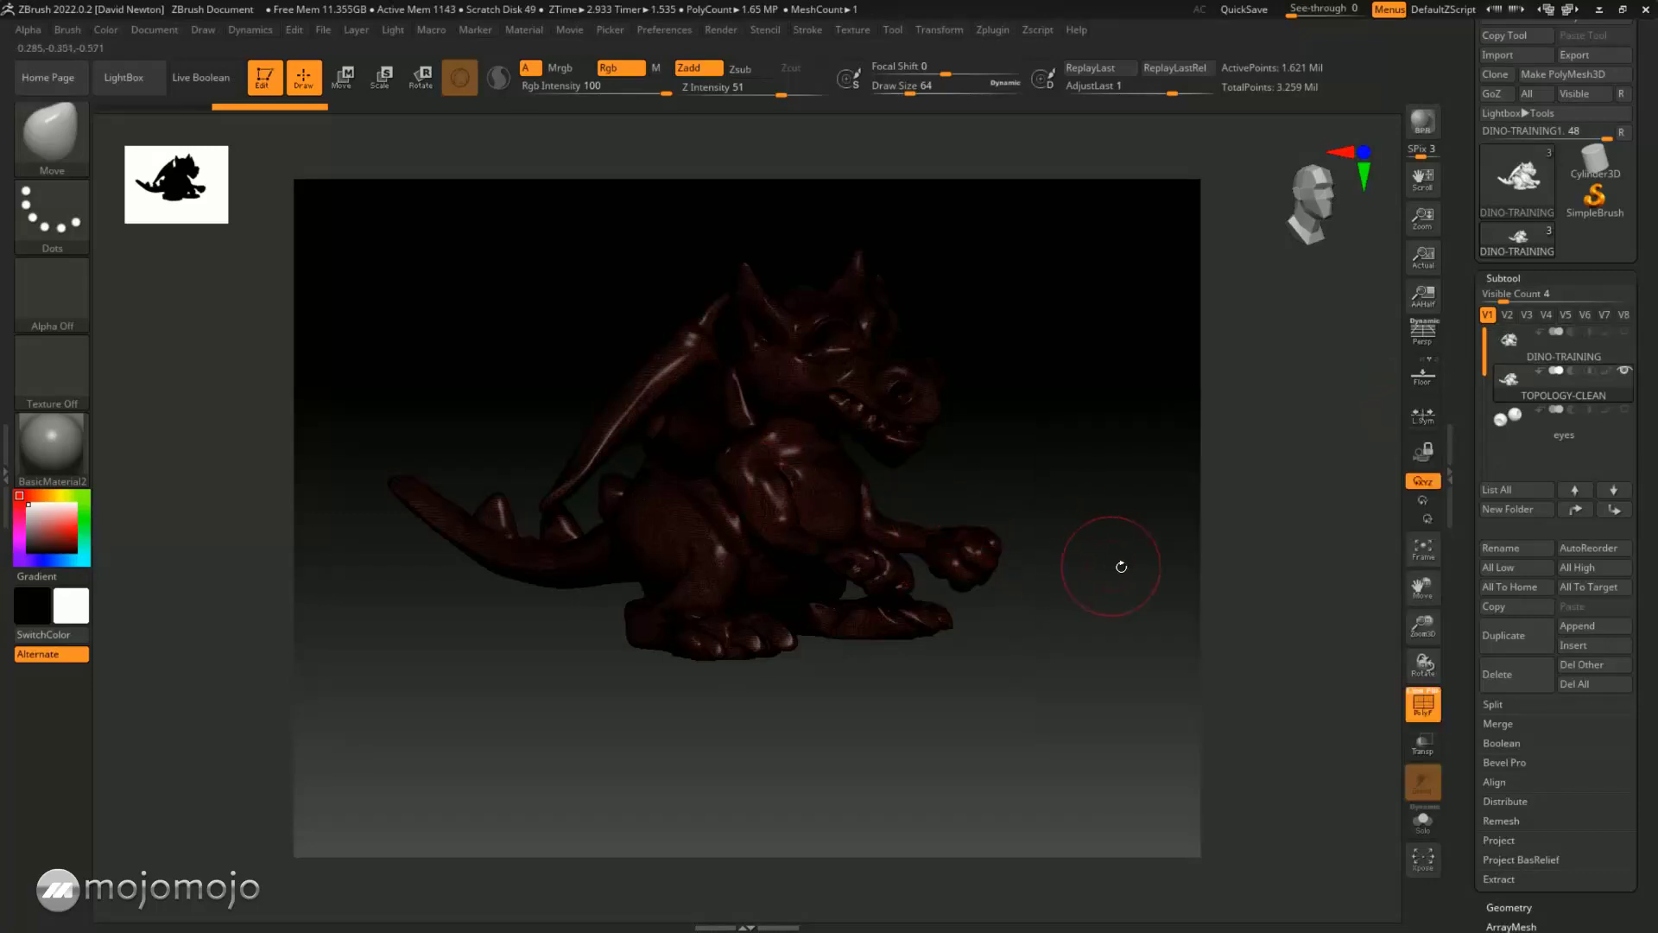
# Turn the dragon to a frontal view, frame it with F, and show the wireframe again
pyautogui.click(1423, 703)
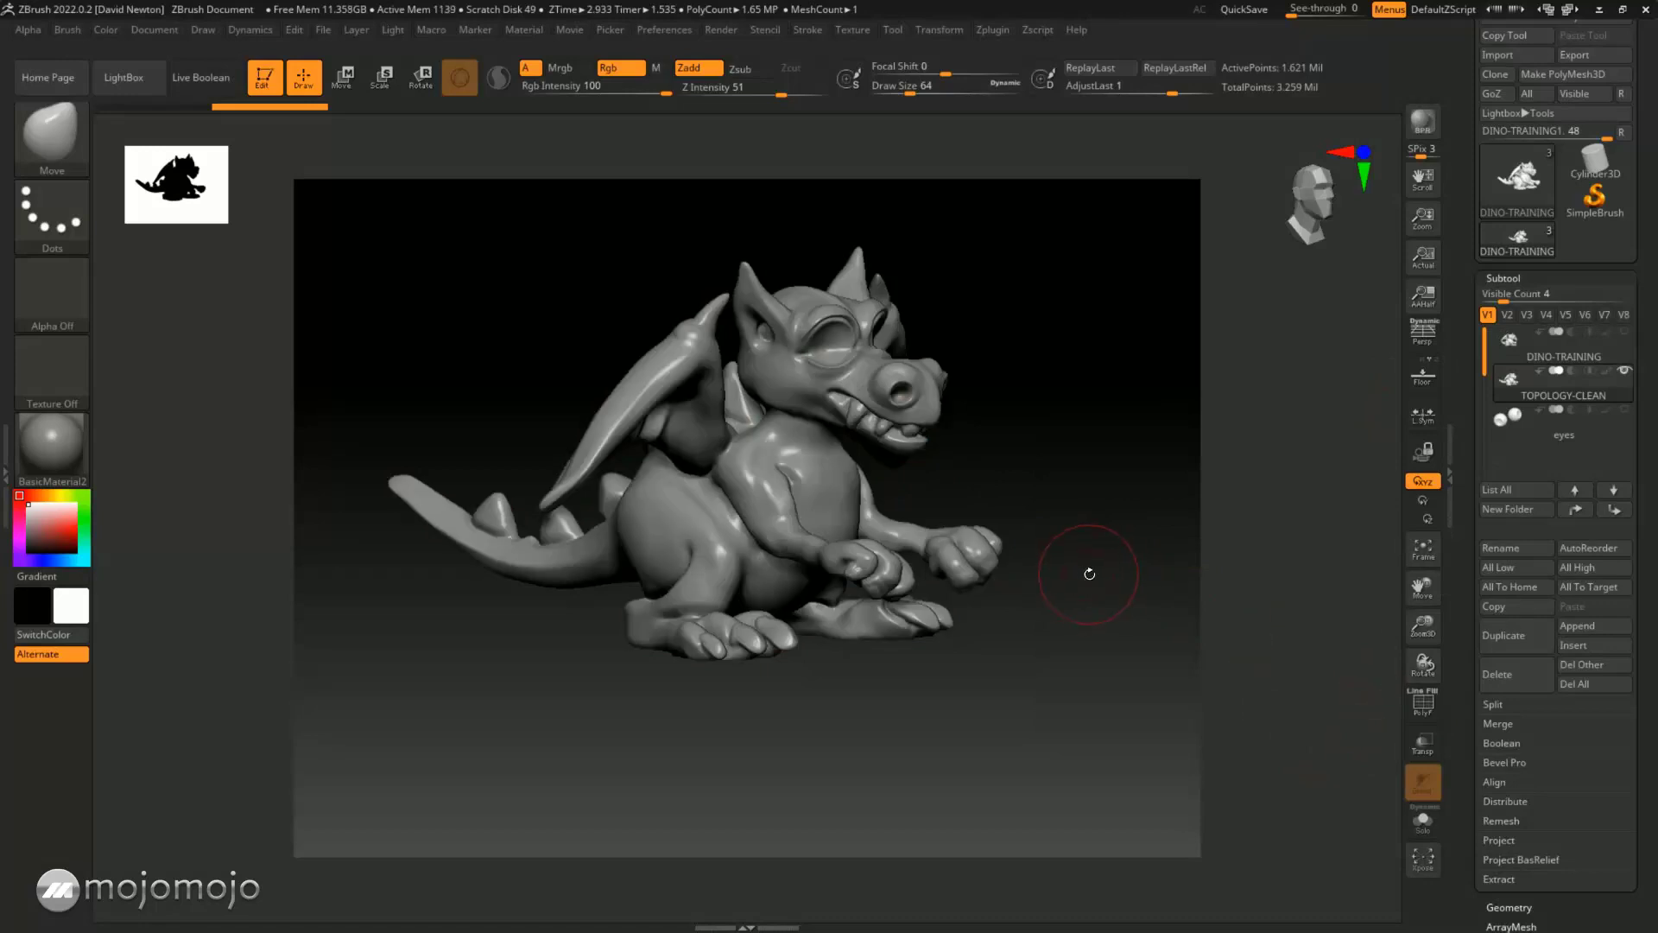
pyautogui.moveTo(1106, 496)
pyautogui.mouseDown()
pyautogui.moveTo(1092, 496)
pyautogui.moveTo(1110, 518)
pyautogui.mouseUp()
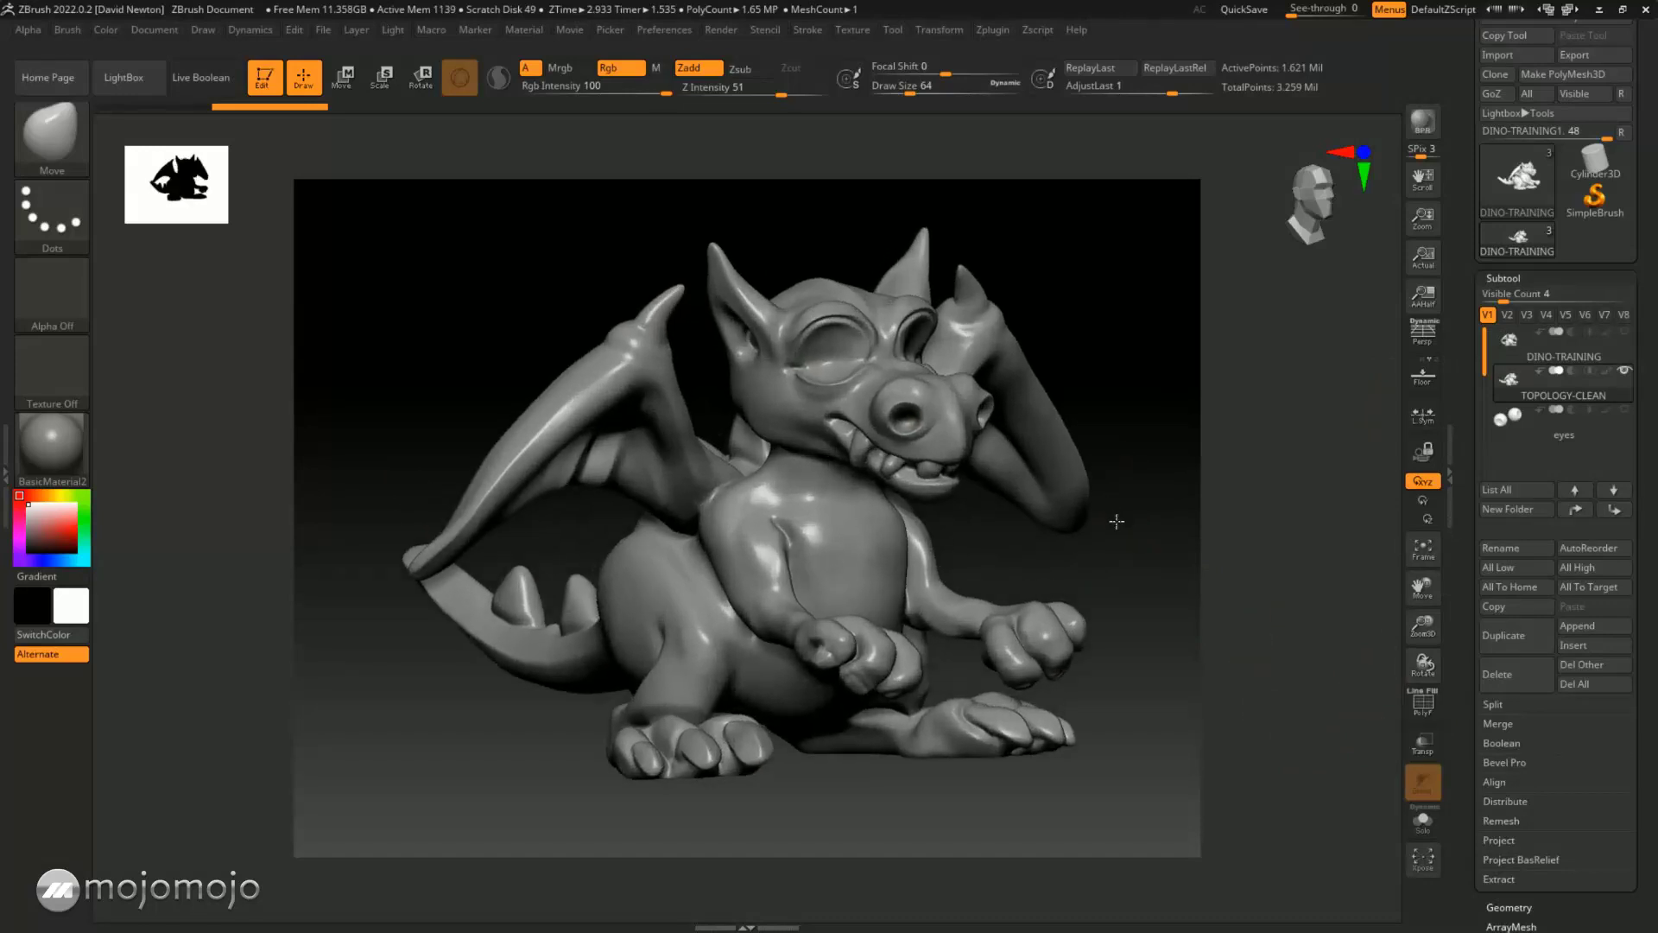
pyautogui.press('f')
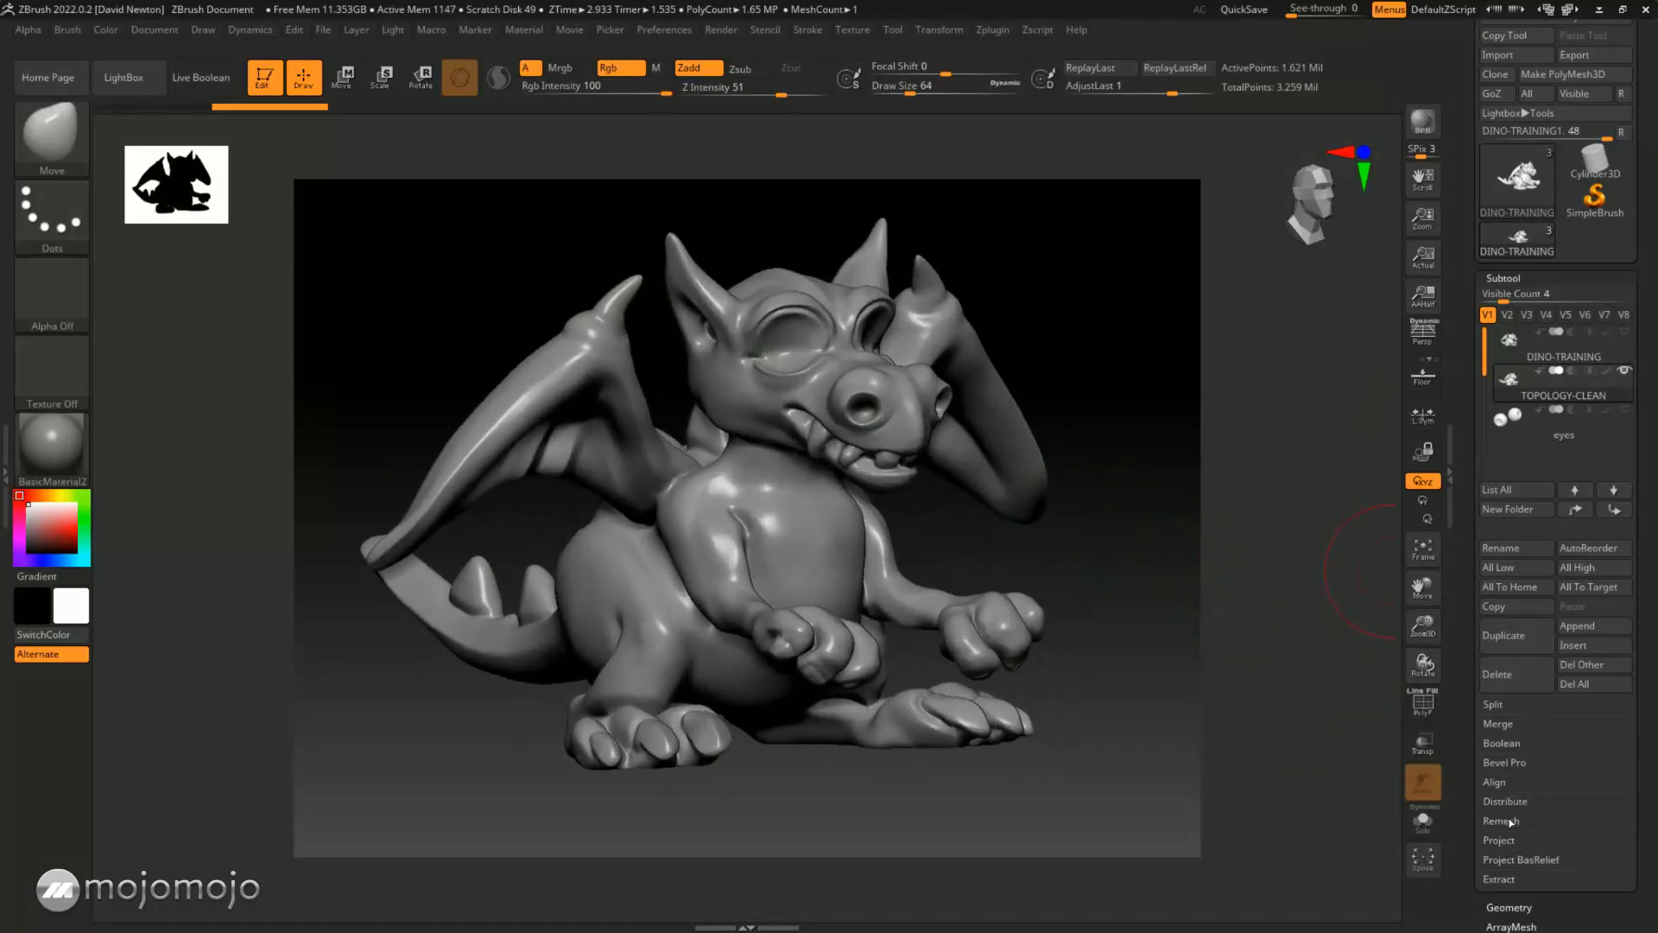
pyautogui.click(1424, 704)
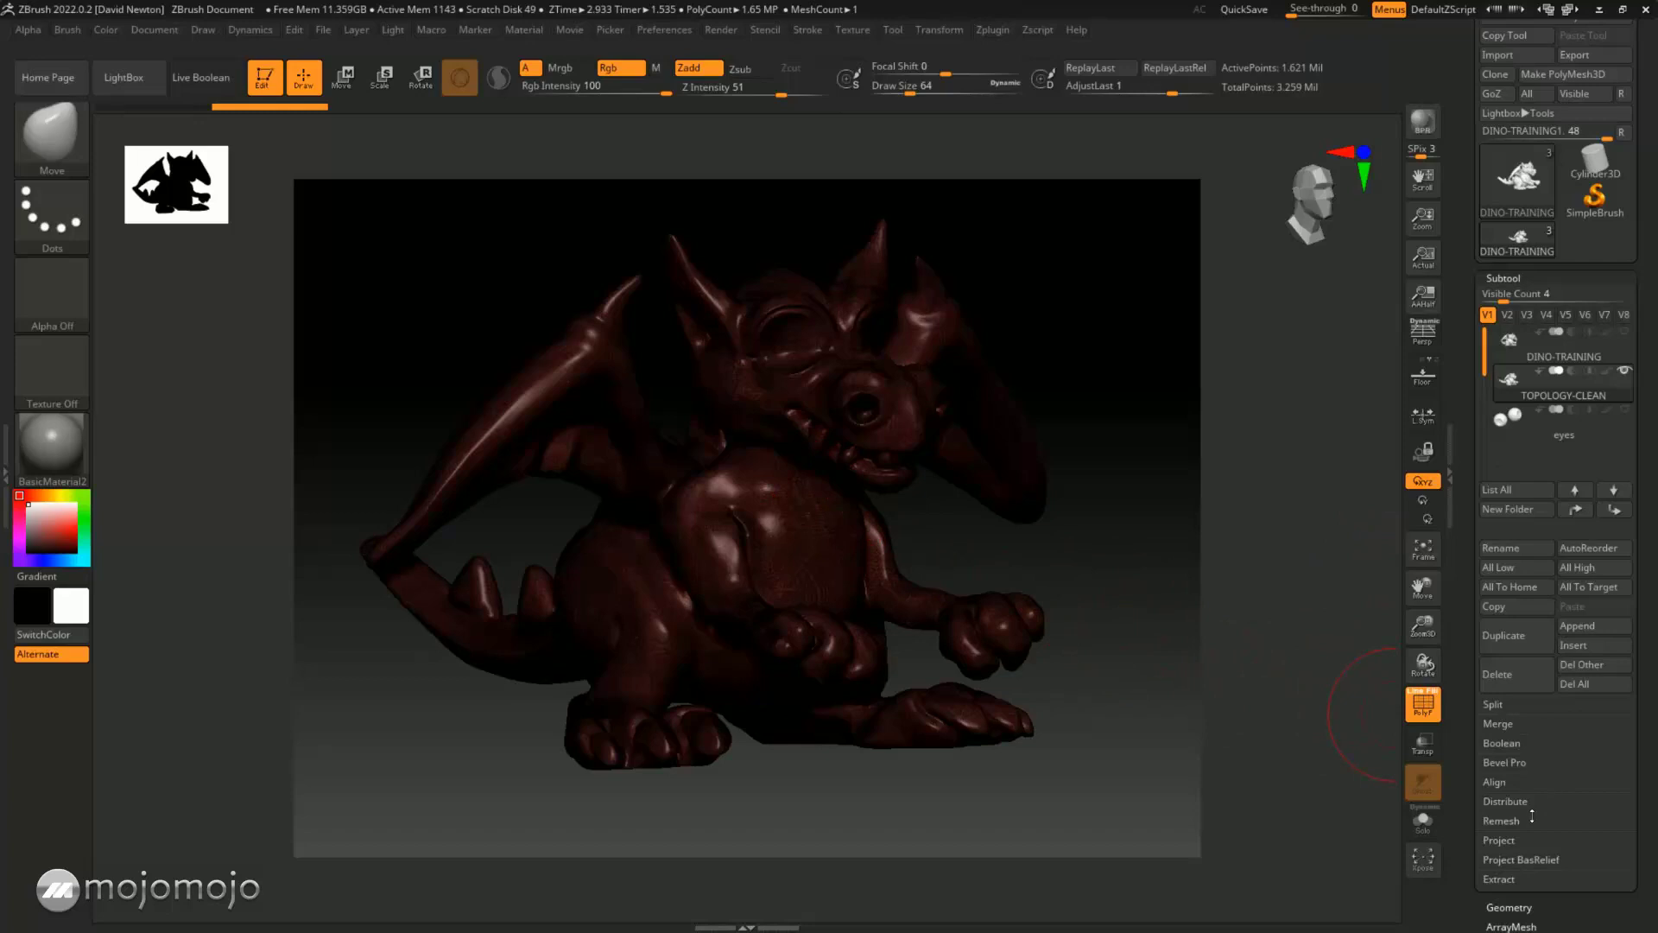
# Disable DynaMesh in Geometry and expand ZRemesher, showing Target Polygons Count 4 and Adaptive Size 50
pyautogui.click(1519, 909)
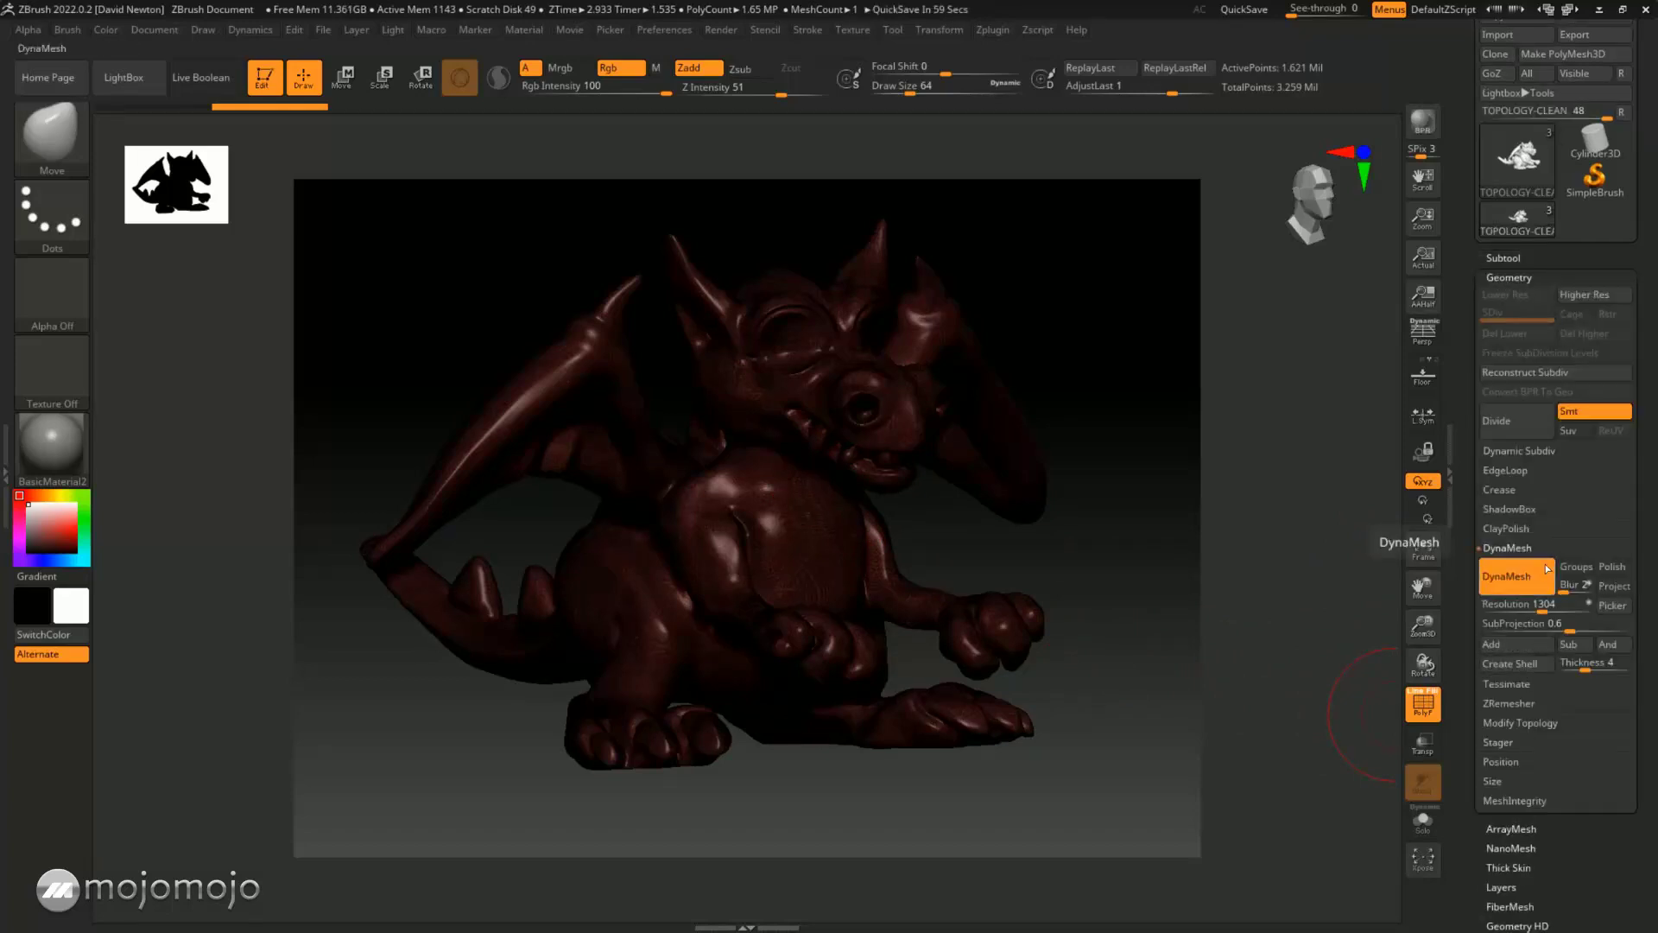
pyautogui.click(1508, 577)
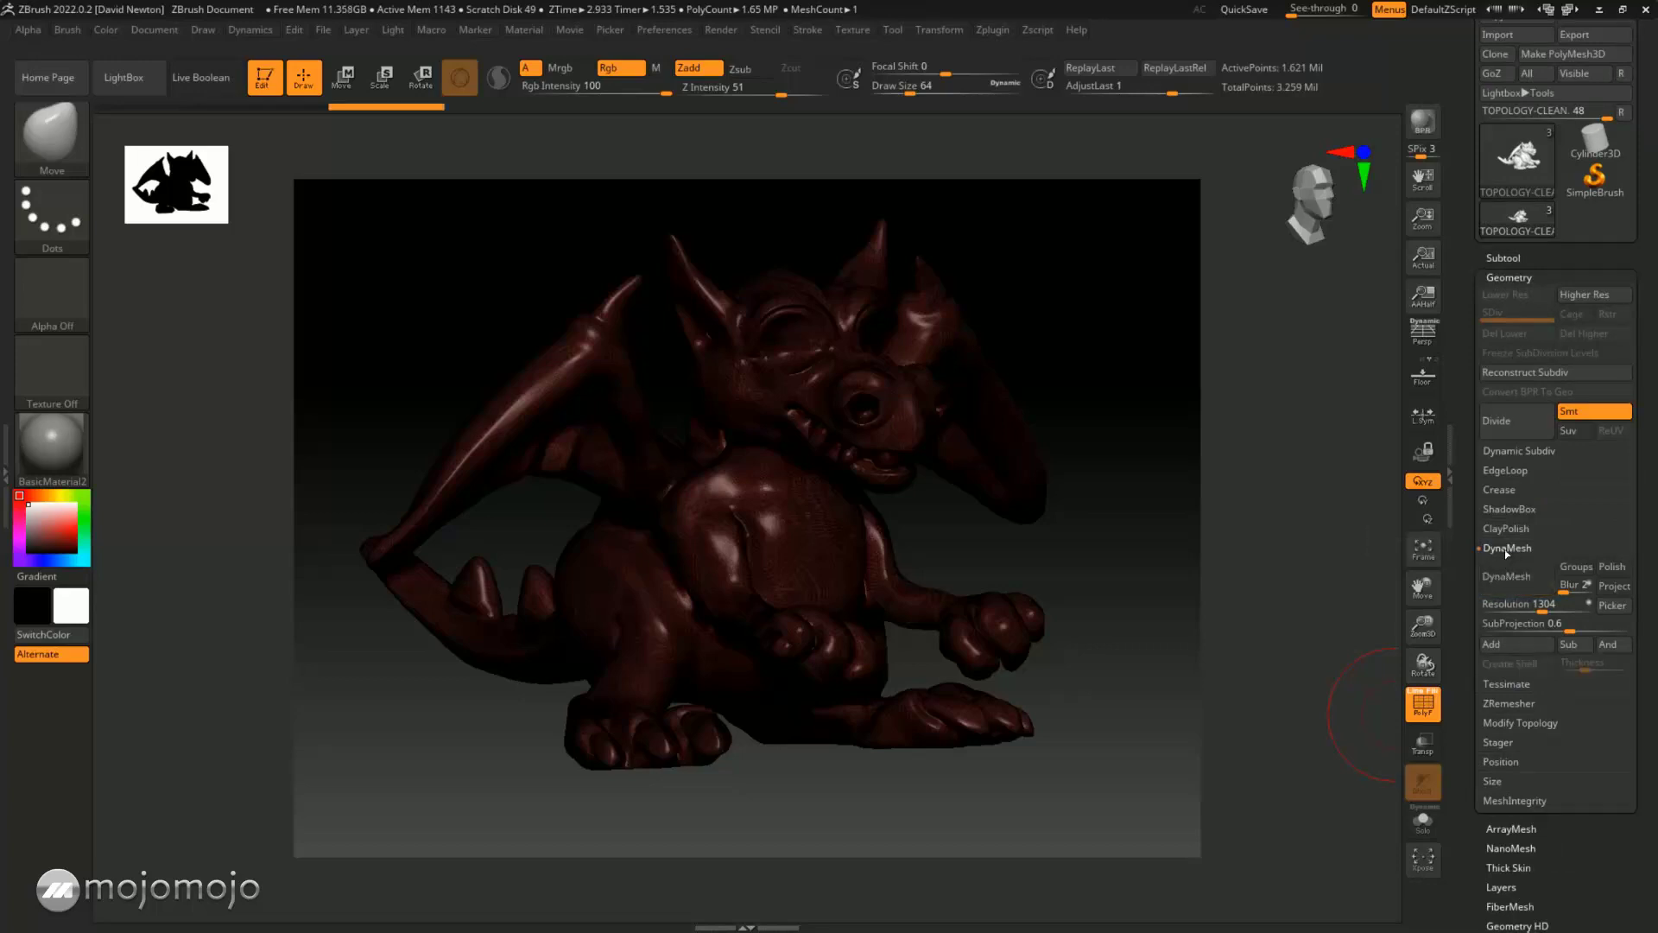
pyautogui.click(1506, 707)
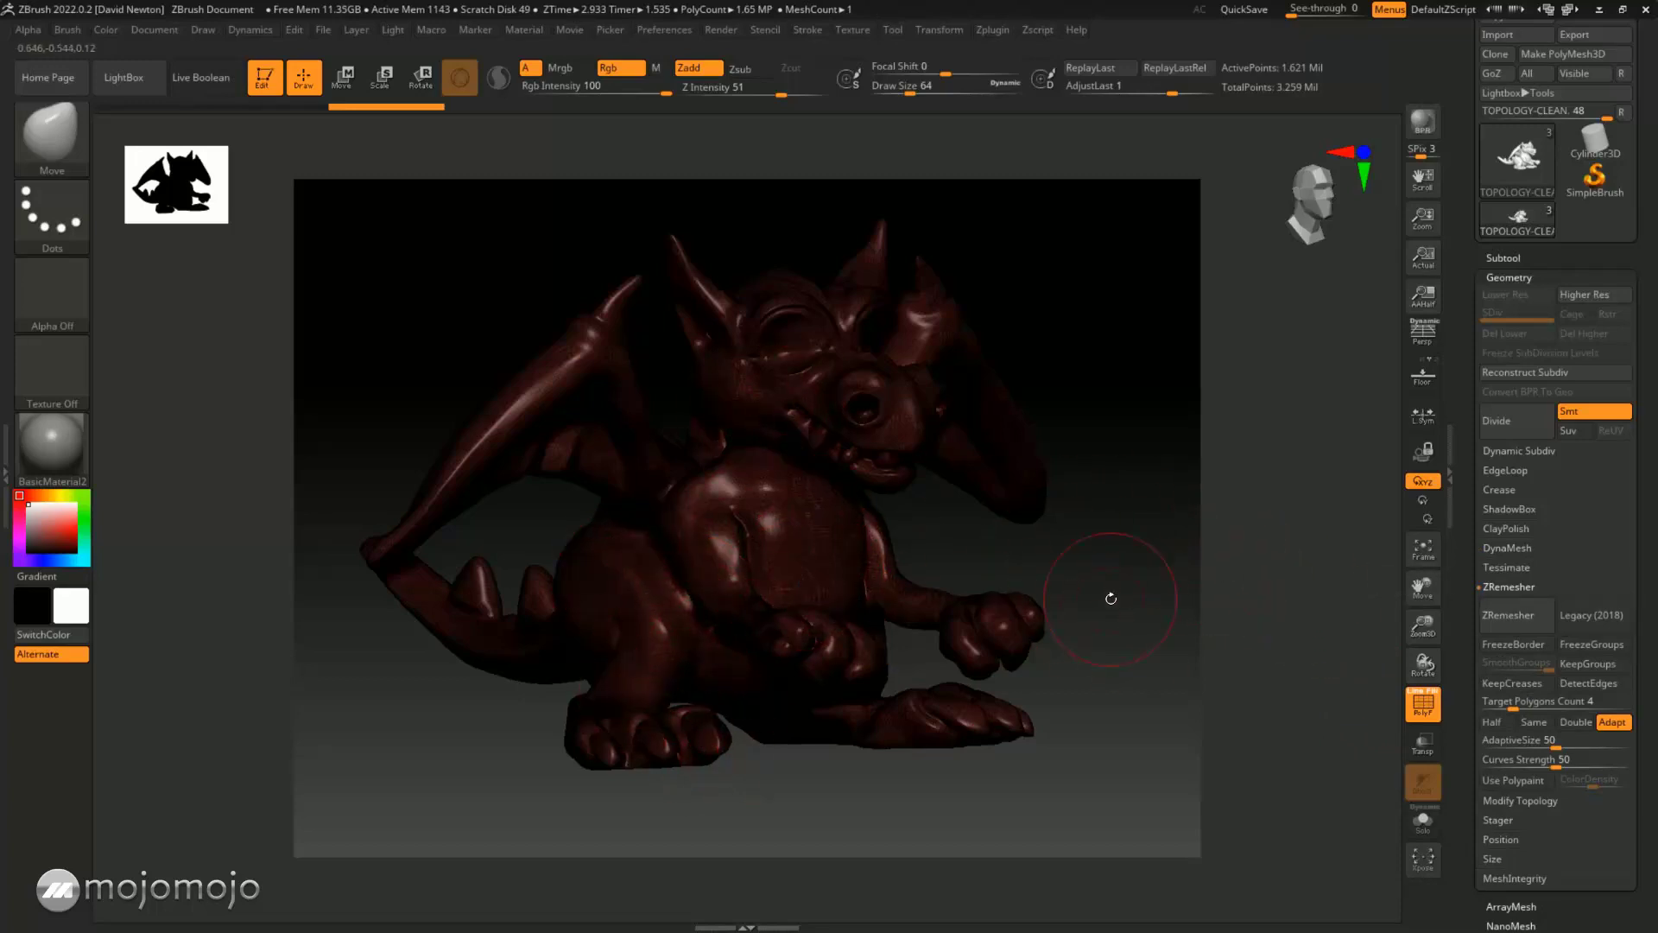
# Set the ZRemesher Target Polygons Count to 3 and run ZRemesher on TOPOLOGY-CLEAN
pyautogui.click(1509, 703)
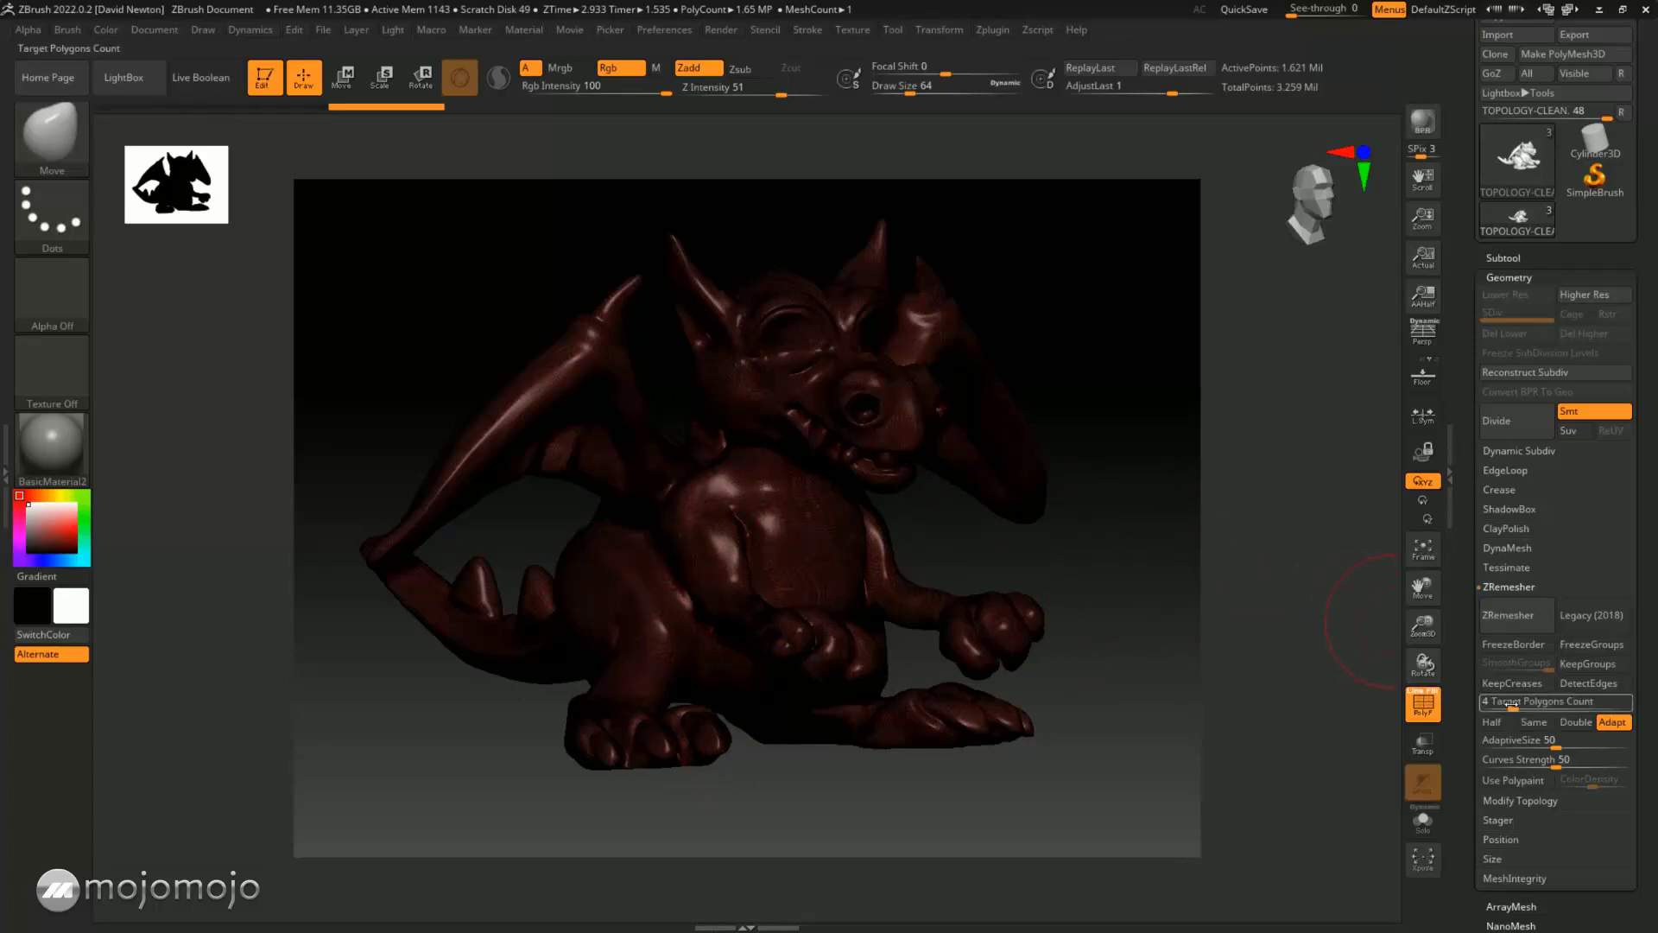
pyautogui.write('2.875')
pyautogui.press('Return')
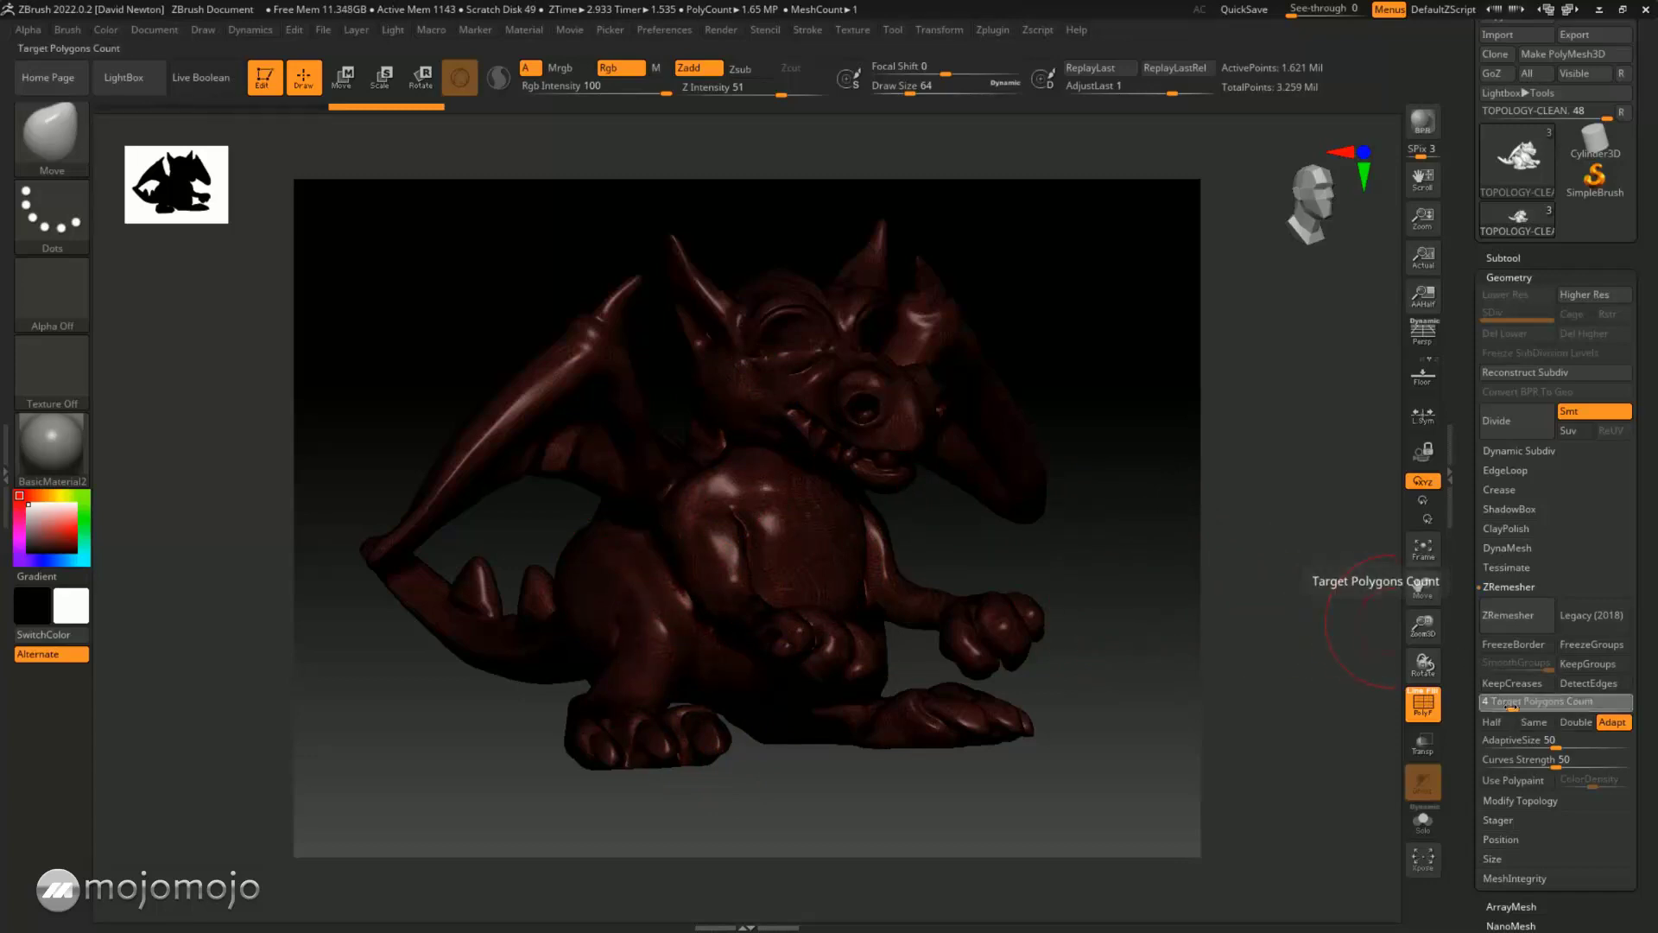
pyautogui.click(1511, 704)
pyautogui.write('3')
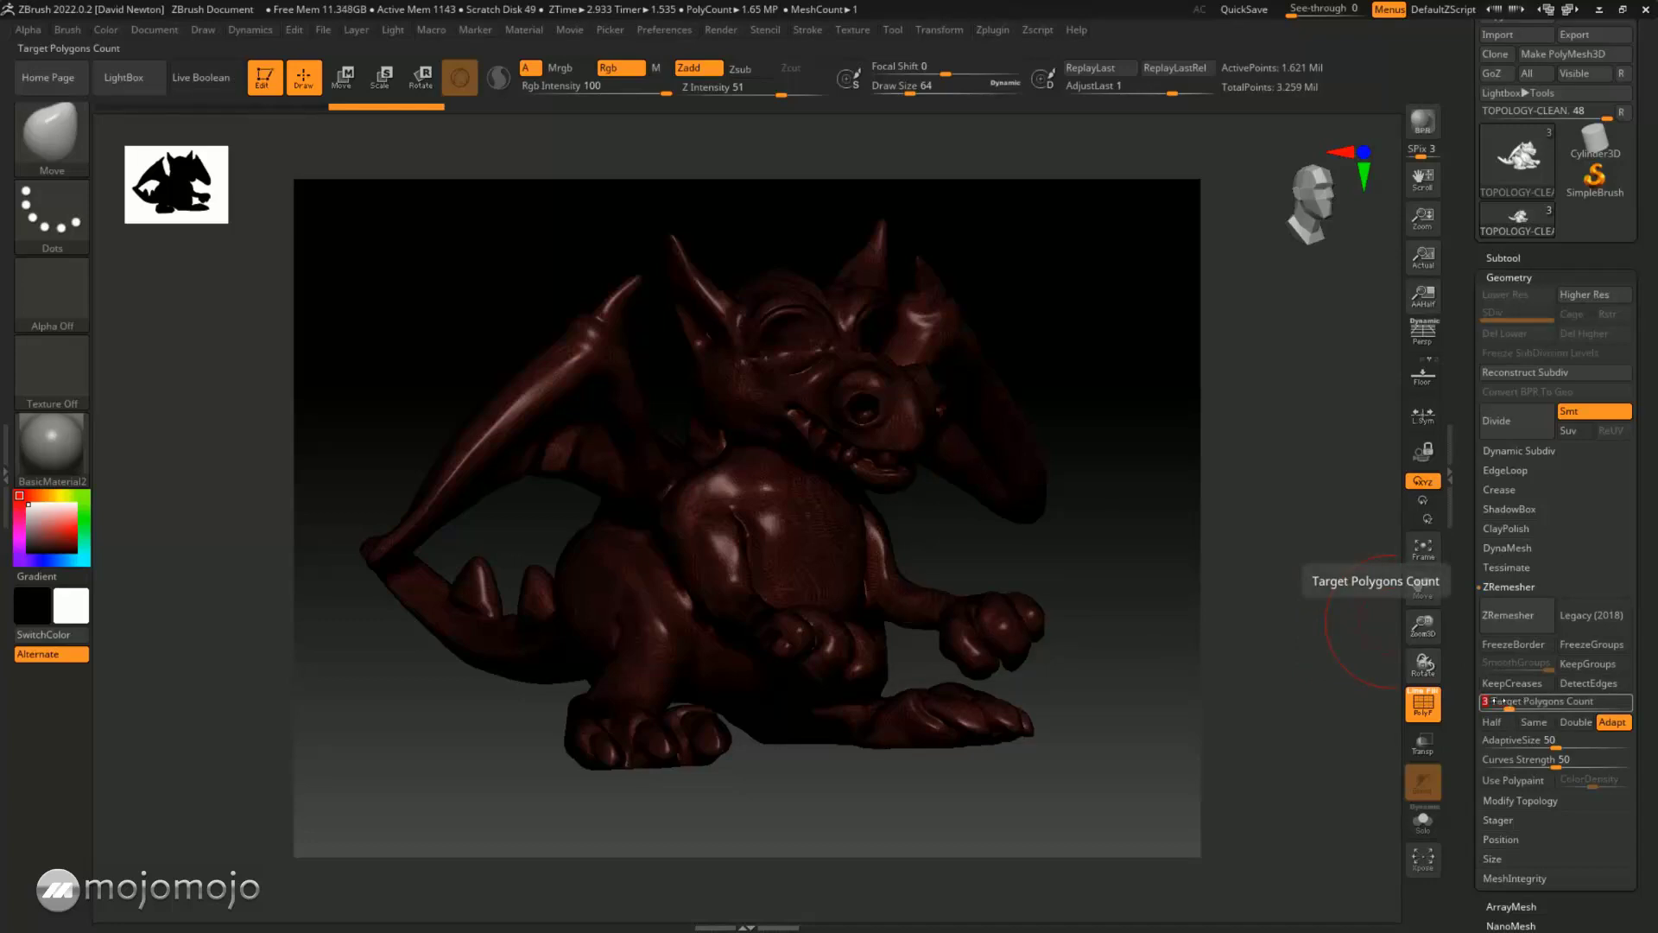
pyautogui.moveTo(1488, 702); pyautogui.dragTo(1496, 701)
pyautogui.click(1510, 615)
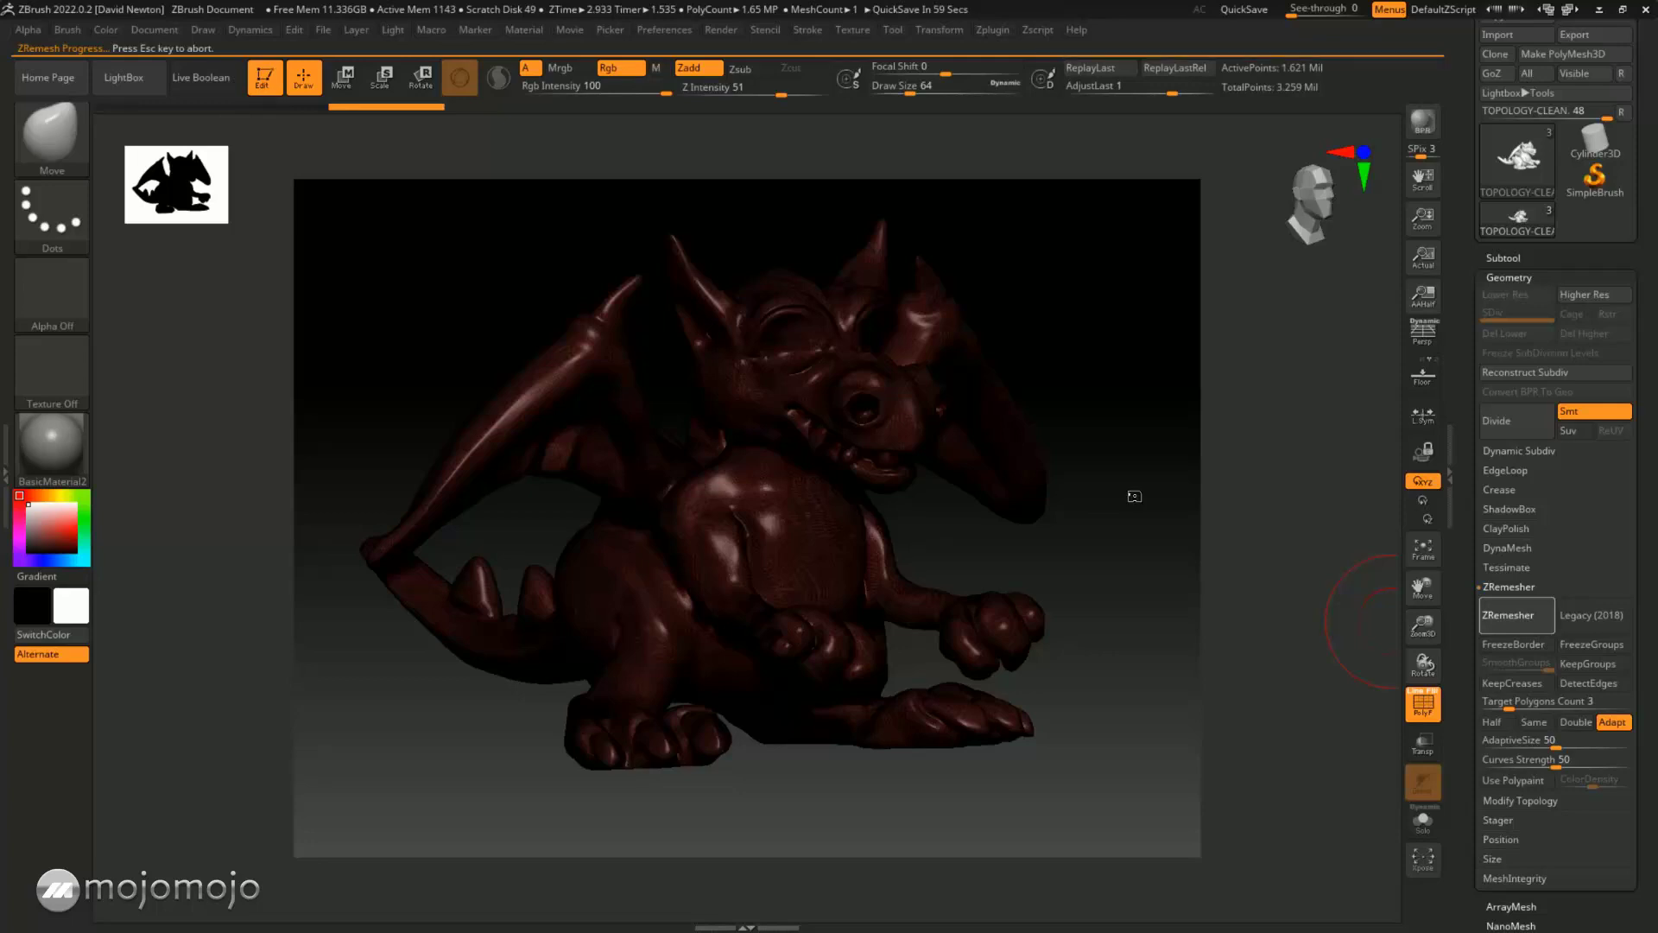
# Orbit the remeshed dragon to inspect its new quad topology from the right and rear
pyautogui.moveTo(1159, 462); pyautogui.dragTo(1196, 464)
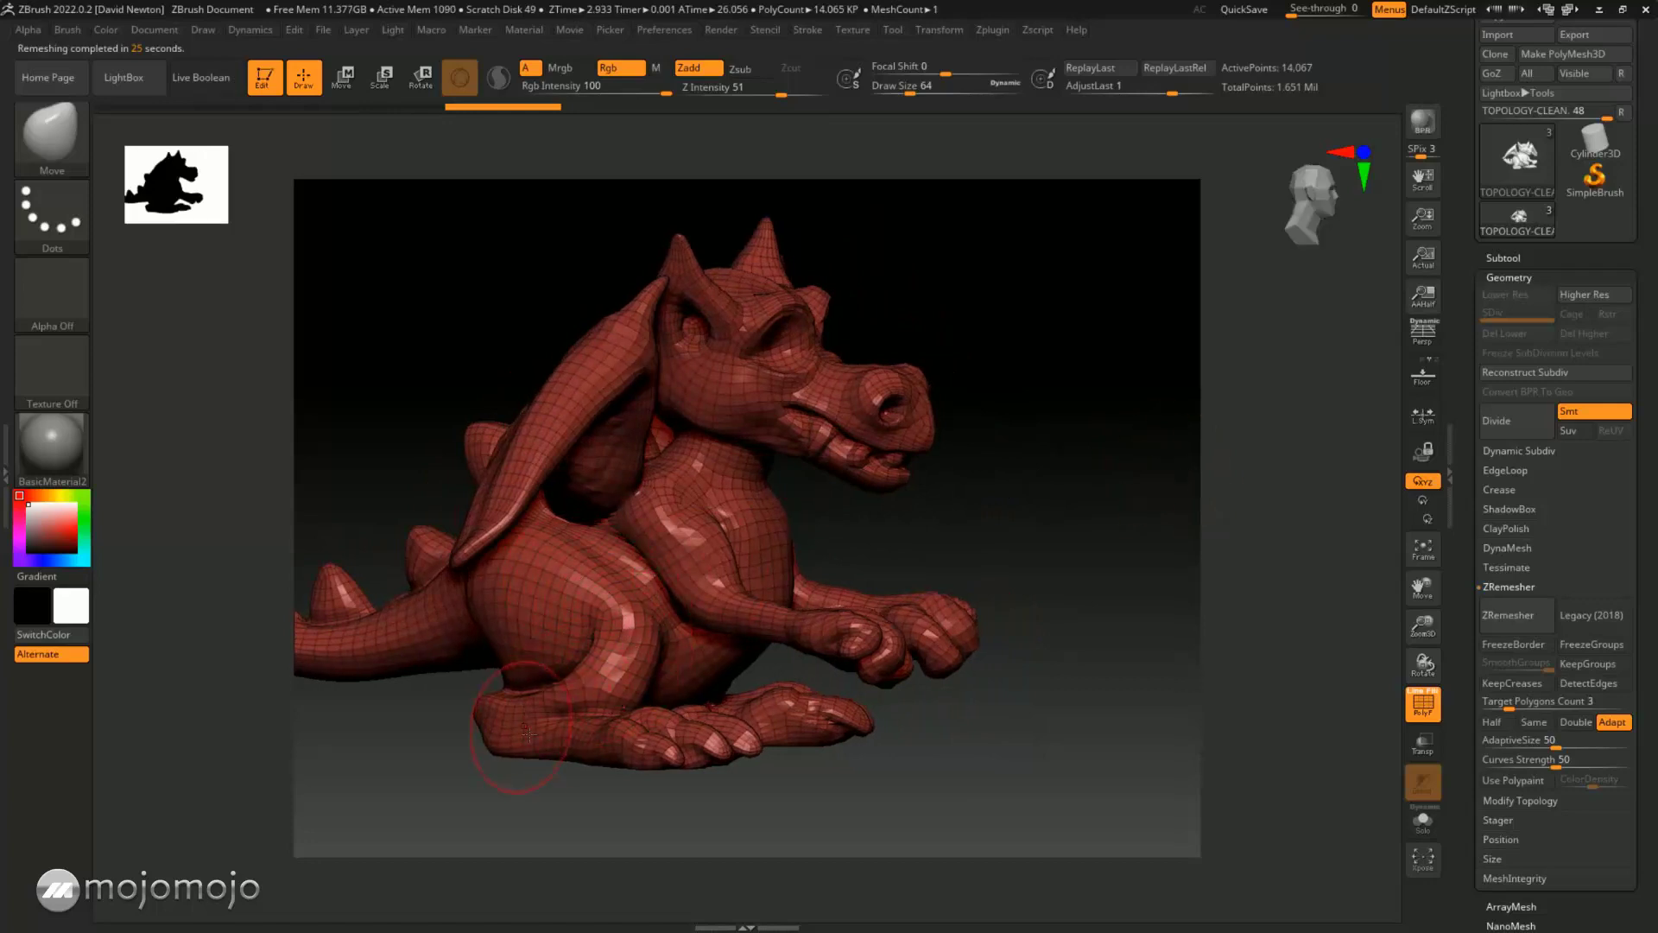
pyautogui.moveTo(1052, 603)
pyautogui.mouseDown()
pyautogui.moveTo(1081, 584)
pyautogui.moveTo(1148, 608)
pyautogui.moveTo(1103, 555)
pyautogui.moveTo(1052, 539)
pyautogui.moveTo(1088, 552)
pyautogui.mouseUp()
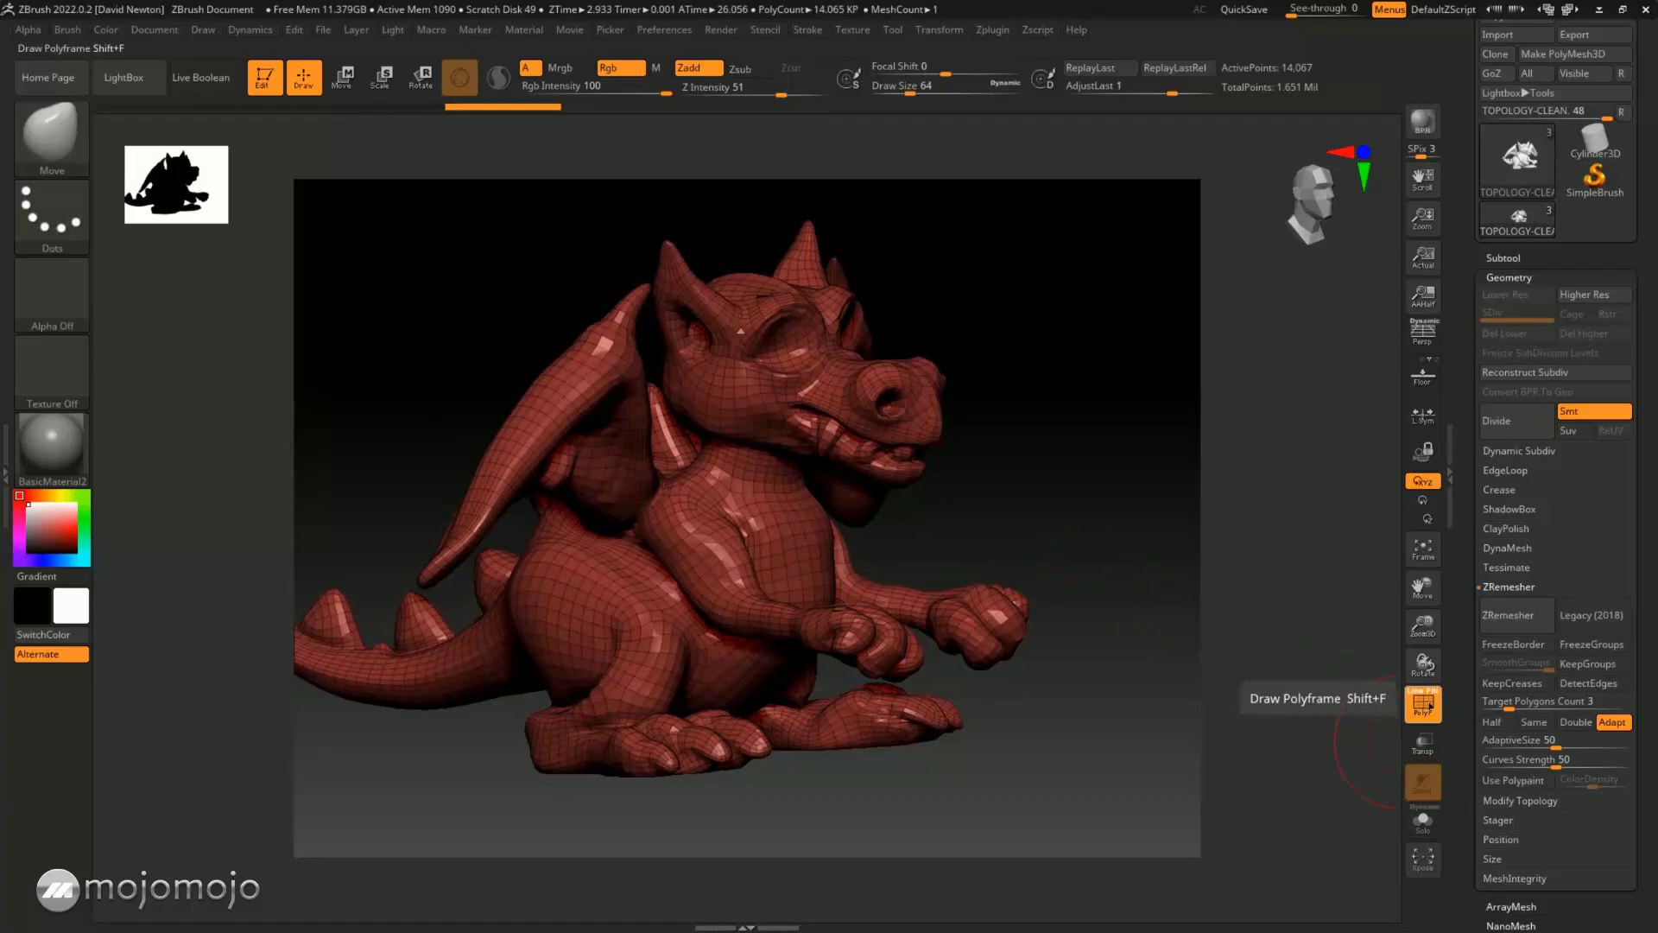
# Hide the wireframe, turn the remeshed dragon, and expand the subtool list
pyautogui.click(1423, 710)
pyautogui.moveTo(1239, 604); pyautogui.dragTo(1219, 599)
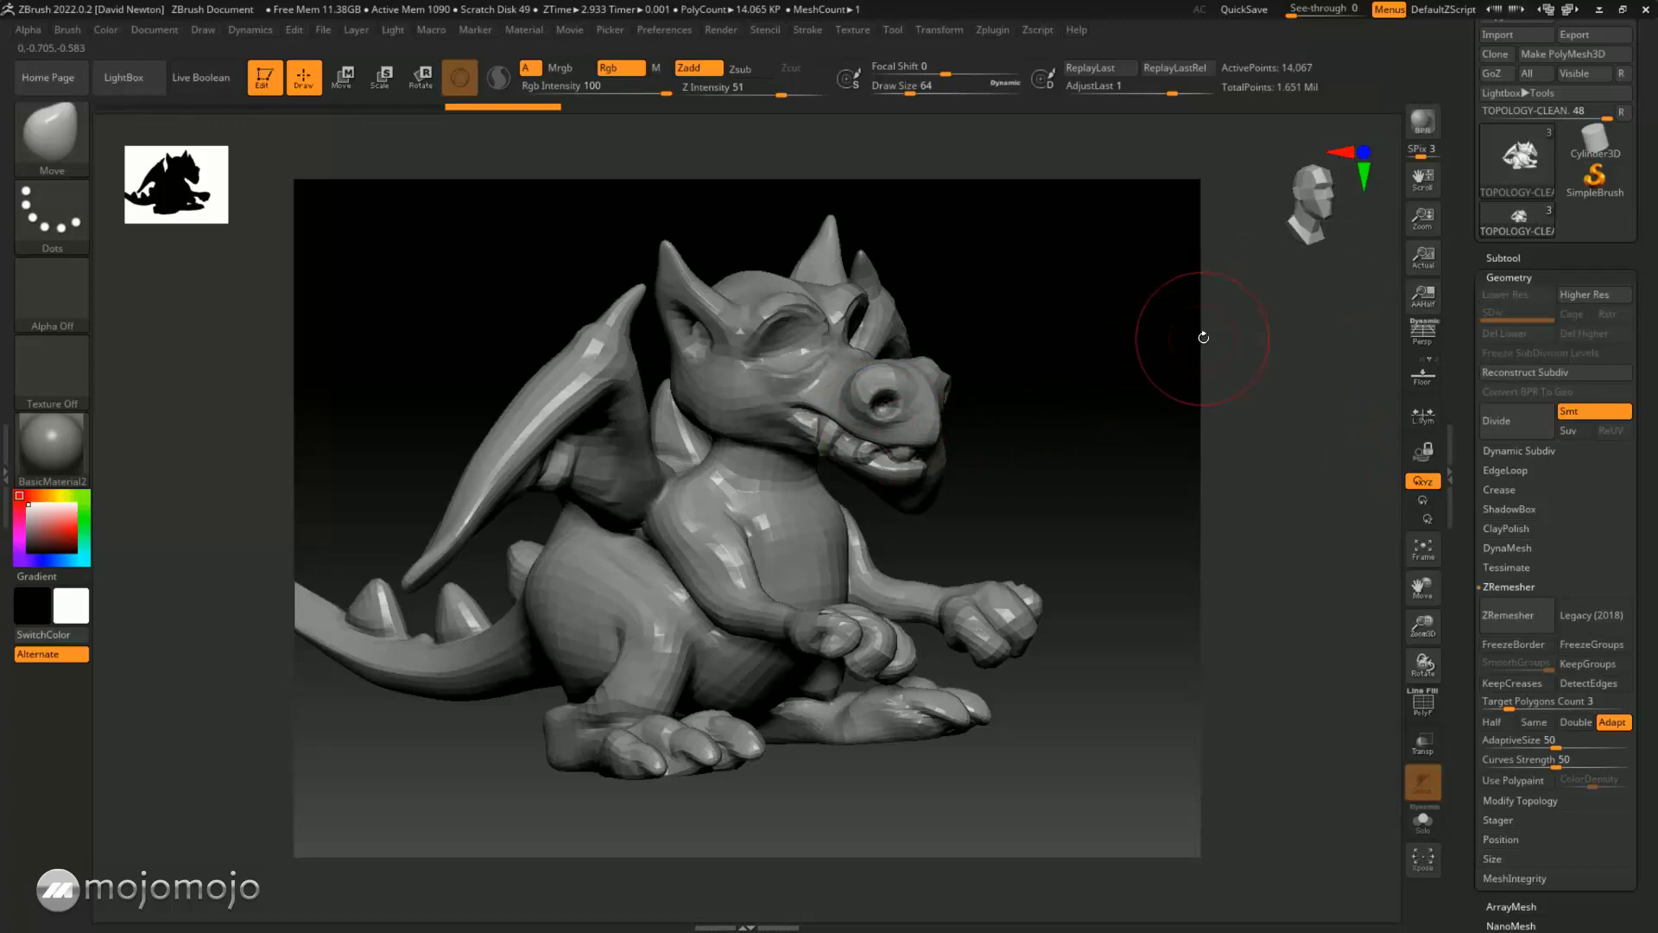
pyautogui.moveTo(1210, 455); pyautogui.dragTo(1296, 429)
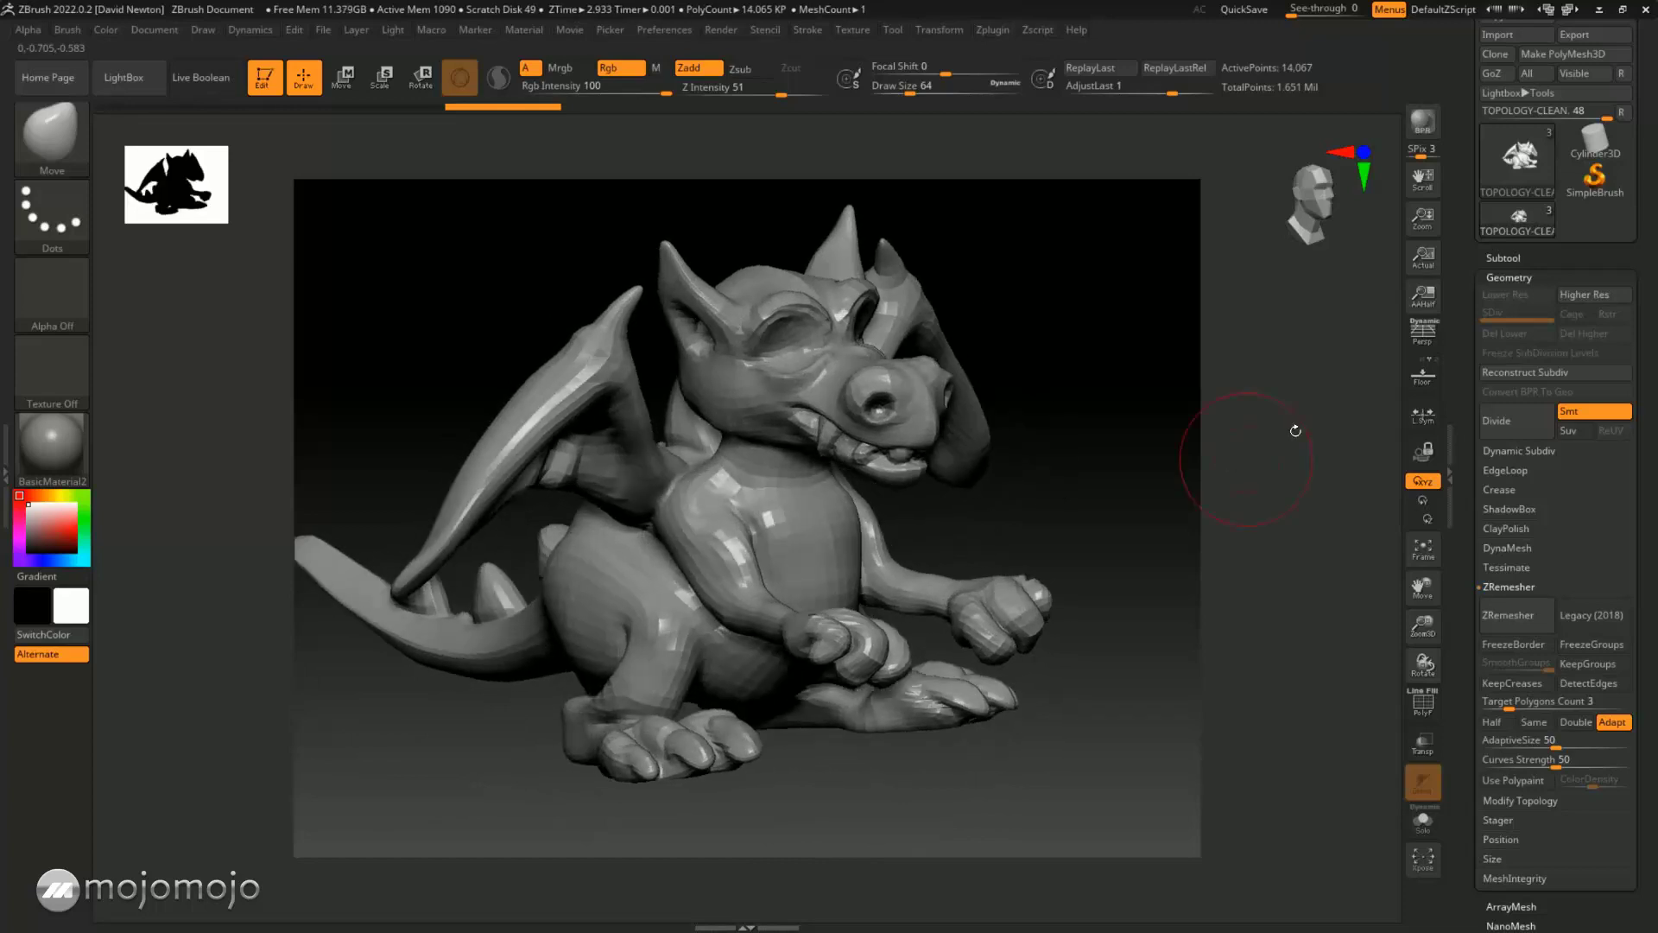
pyautogui.click(1503, 257)
pyautogui.moveTo(1513, 353)
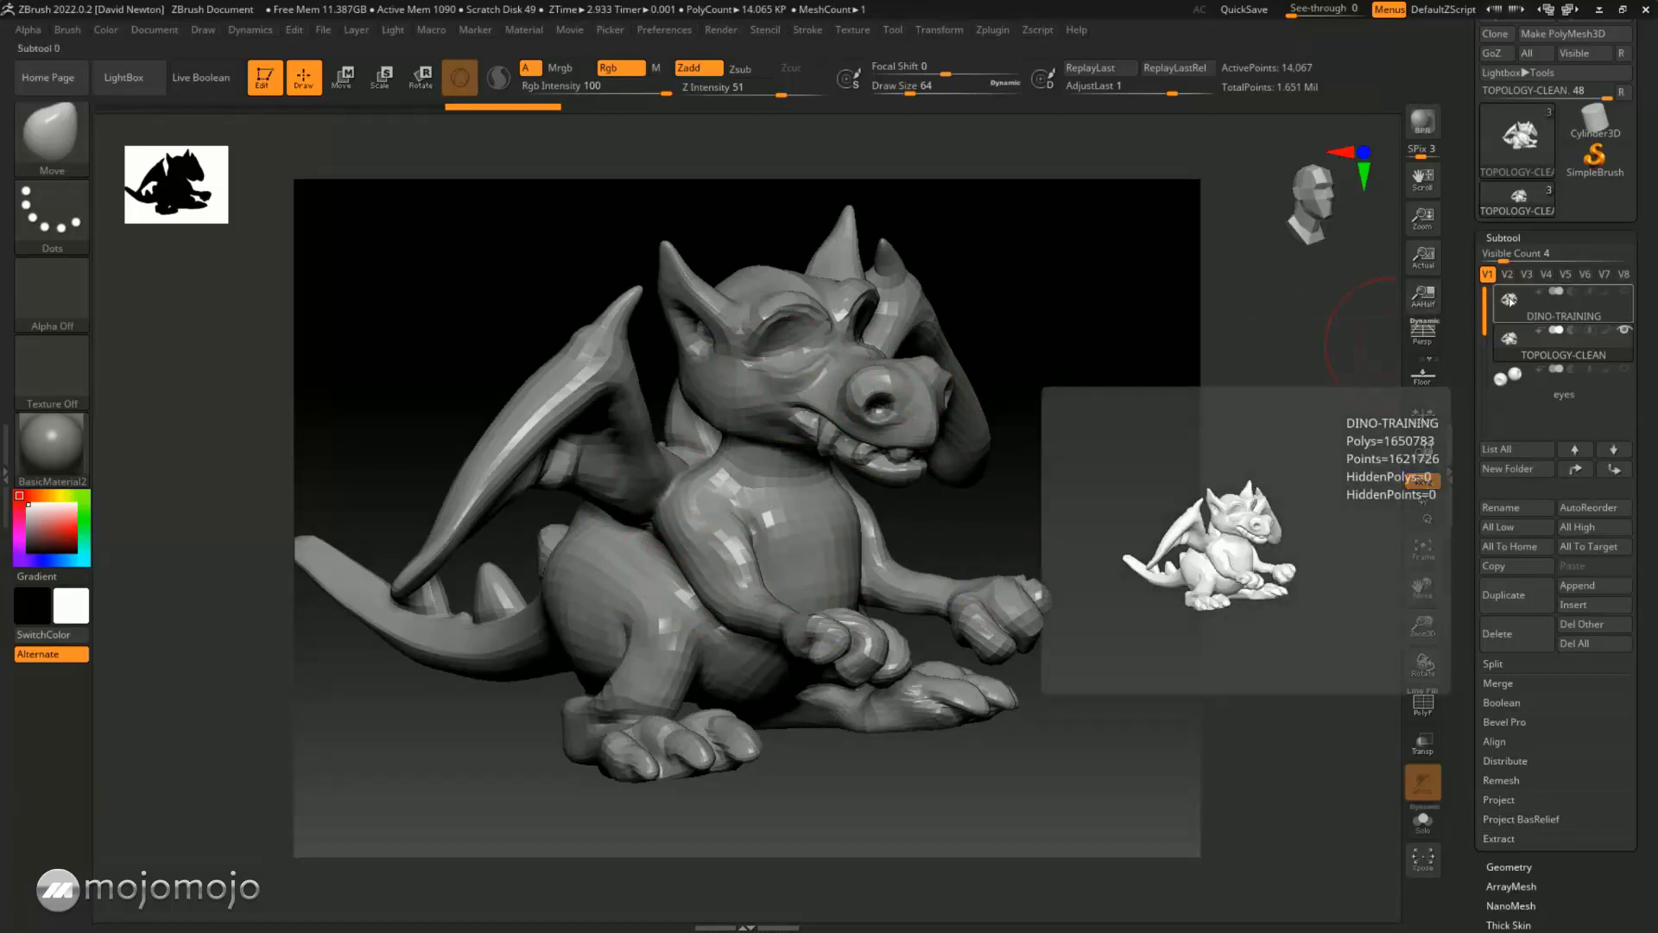
# Switch to DINO-TRAINING, back to TOPOLOGY-CLEAN at 14,065 polys, and expand Geometry
pyautogui.click(1511, 300)
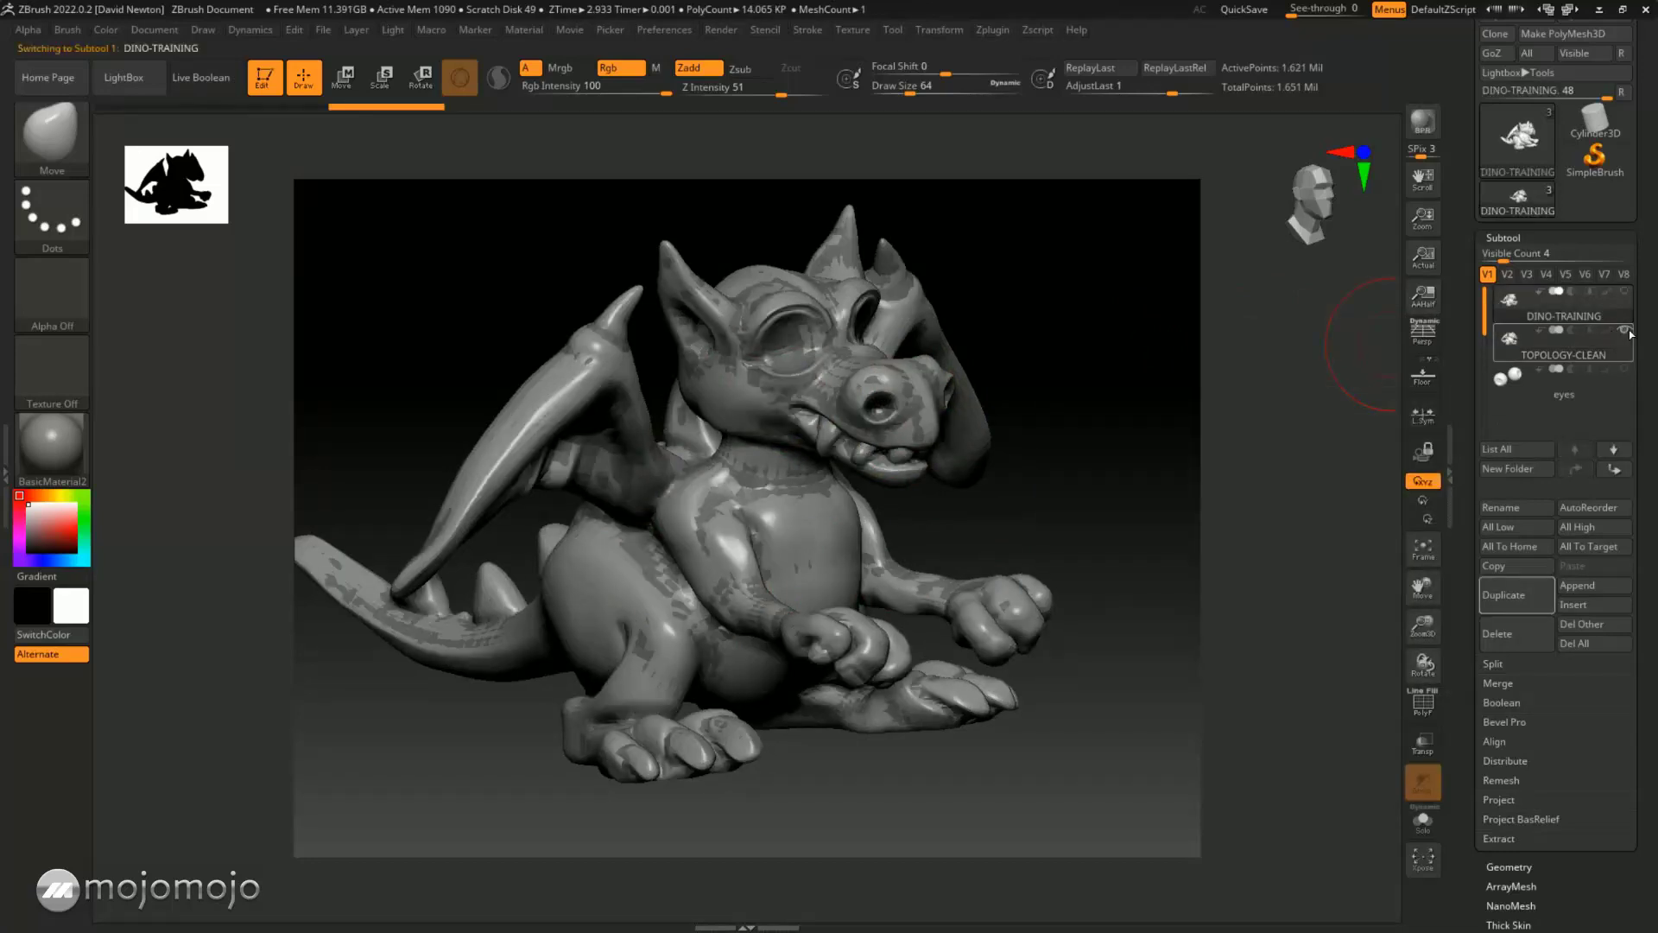
pyautogui.moveTo(1624, 330)
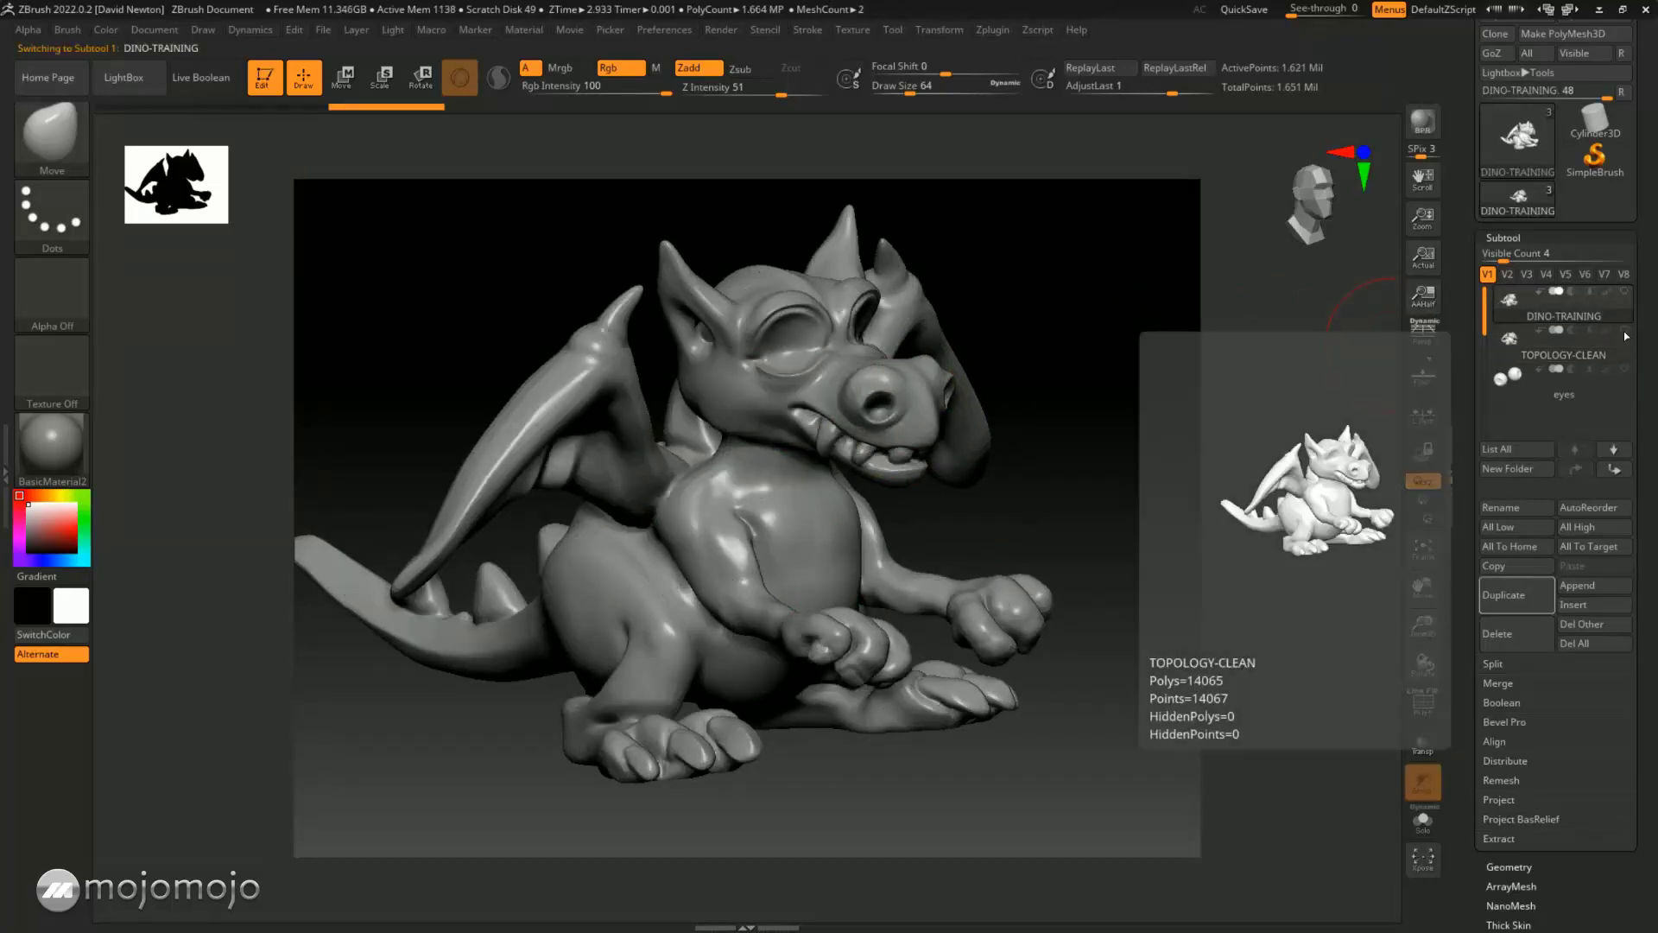
pyautogui.click(1513, 344)
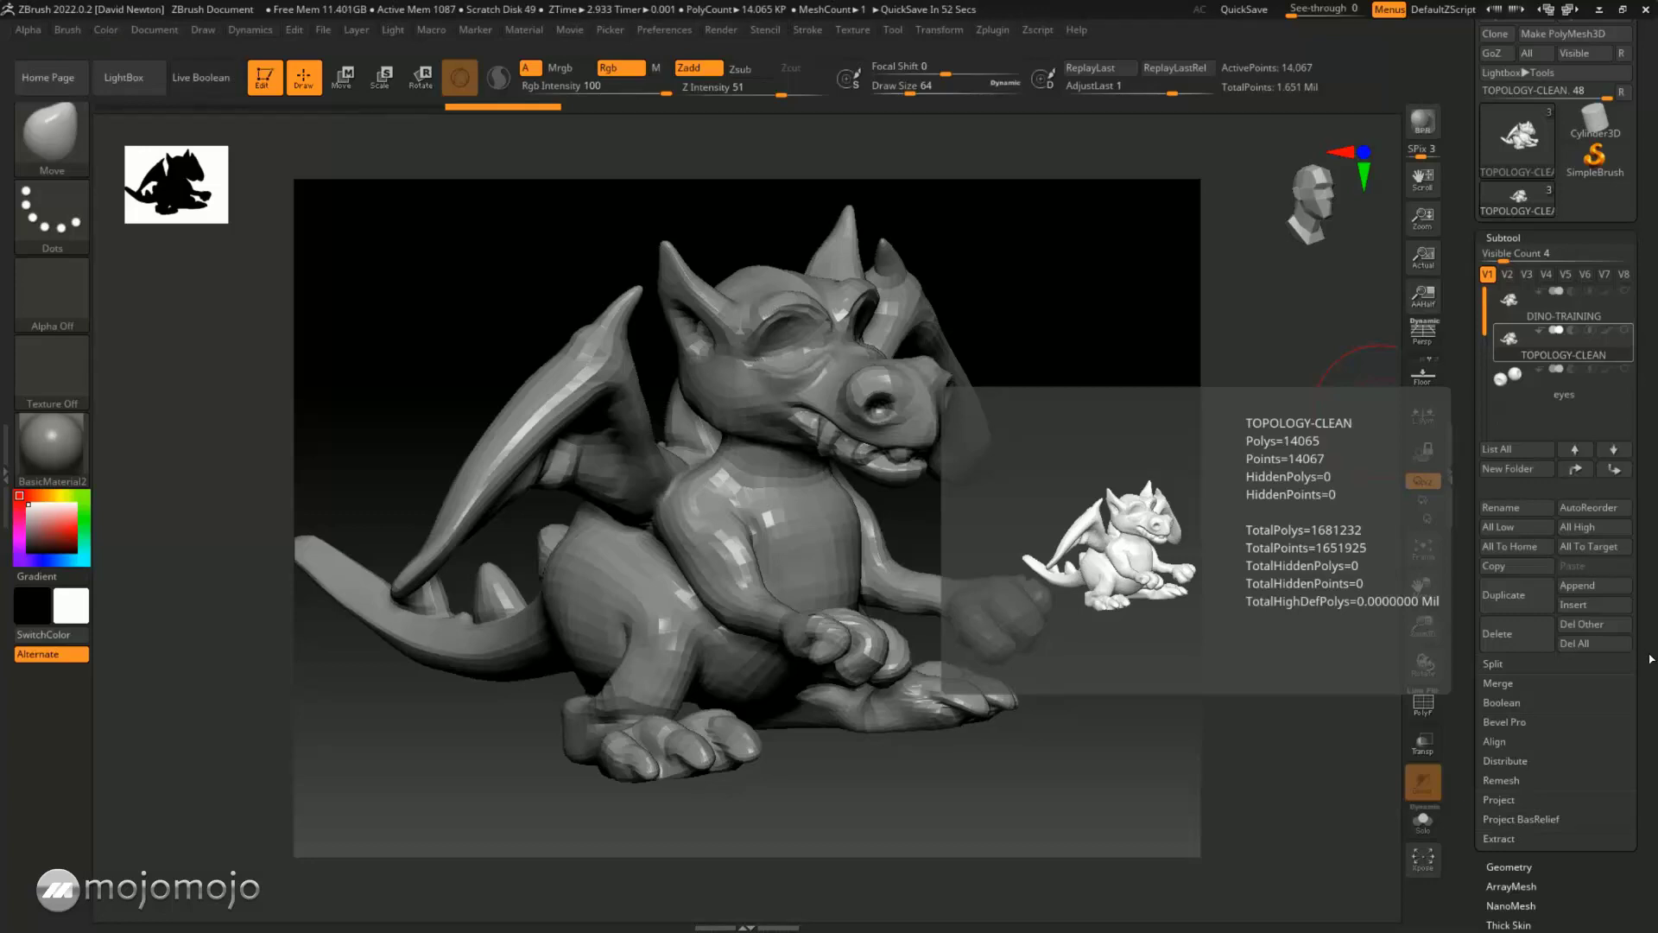
pyautogui.scroll(-3, 1650, 605)
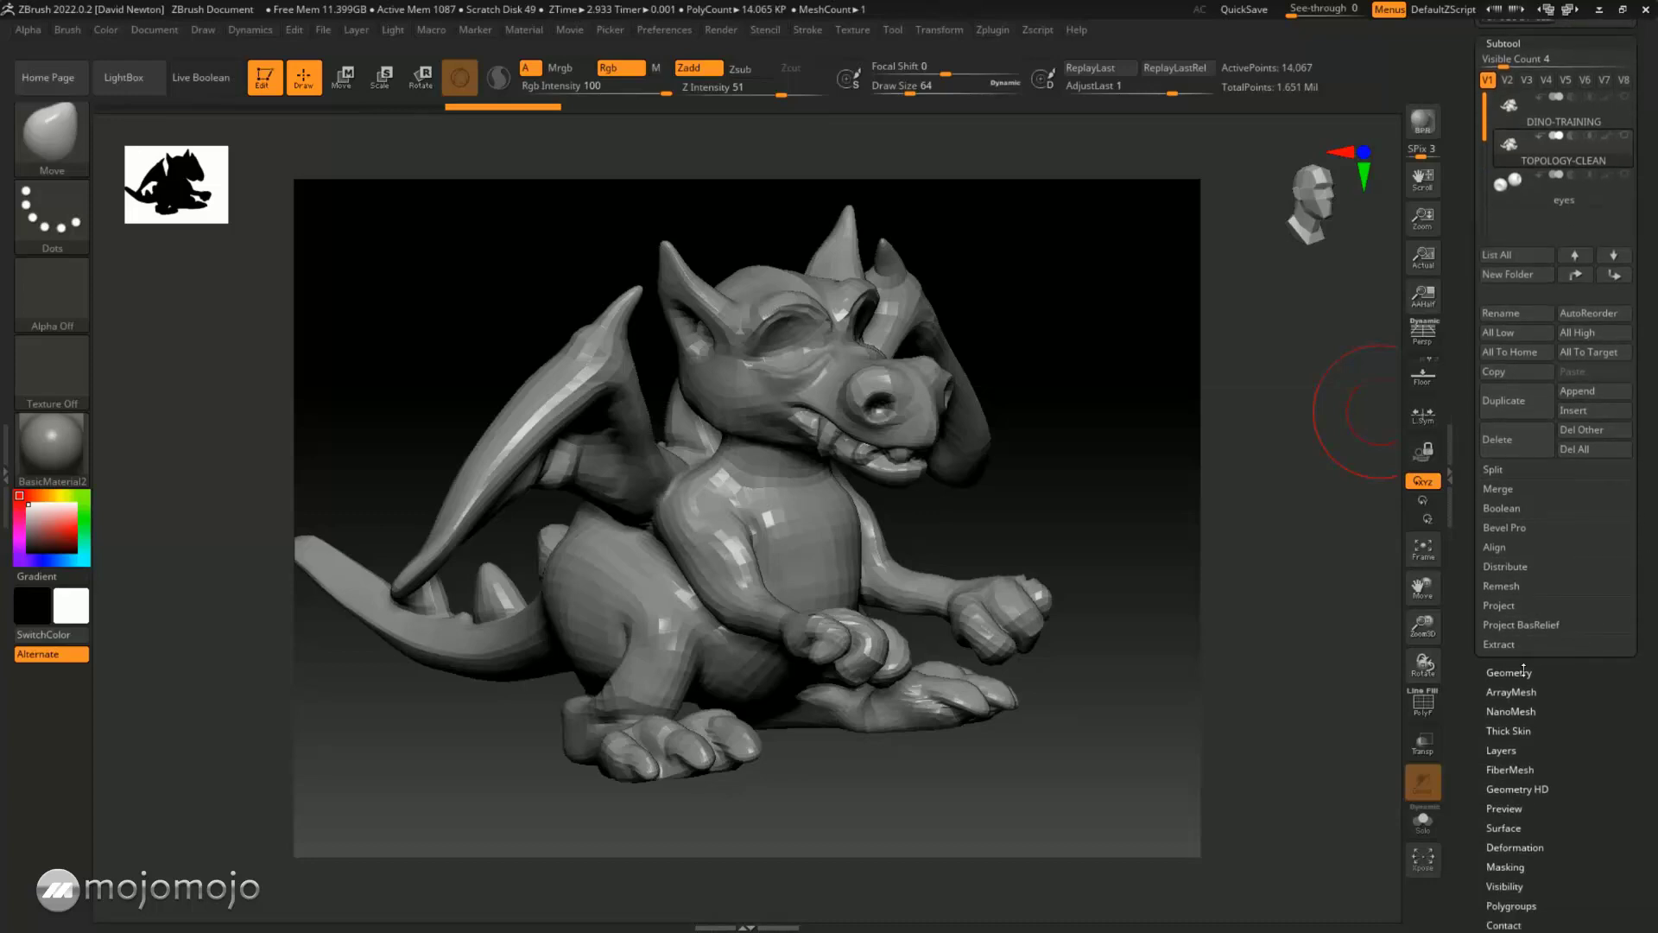
pyautogui.click(1507, 672)
# Divide the mesh to three levels, then view SDiv 1 and 2 with the wireframe shown
pyautogui.scroll(2, 1476, 339)
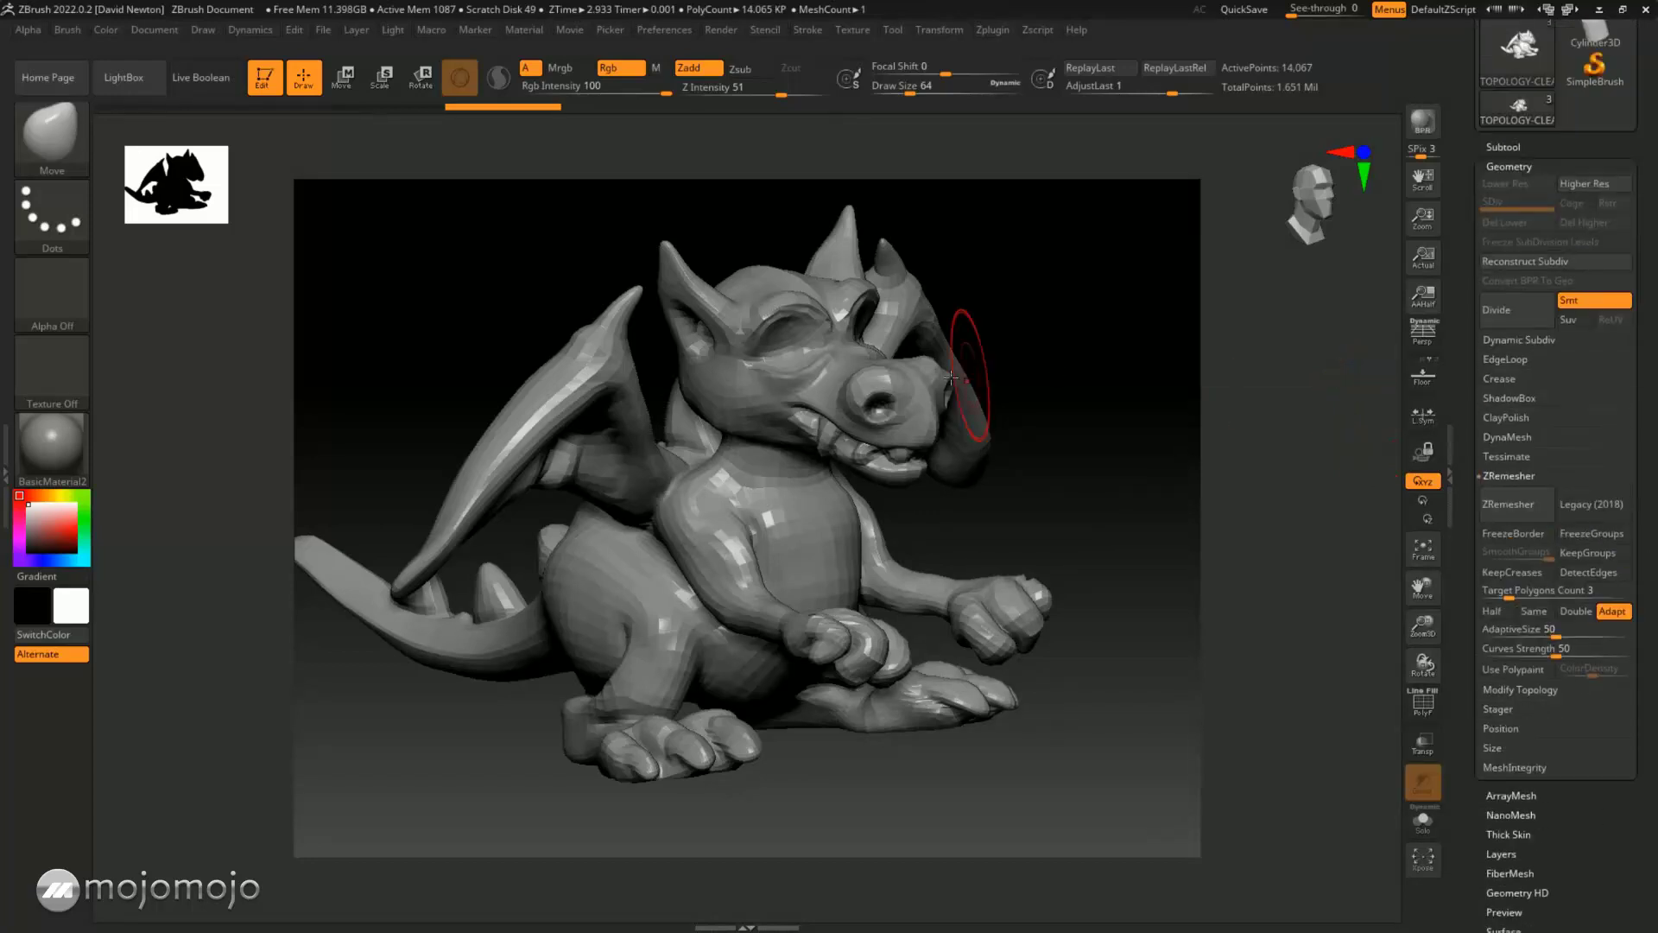
pyautogui.click(1520, 313)
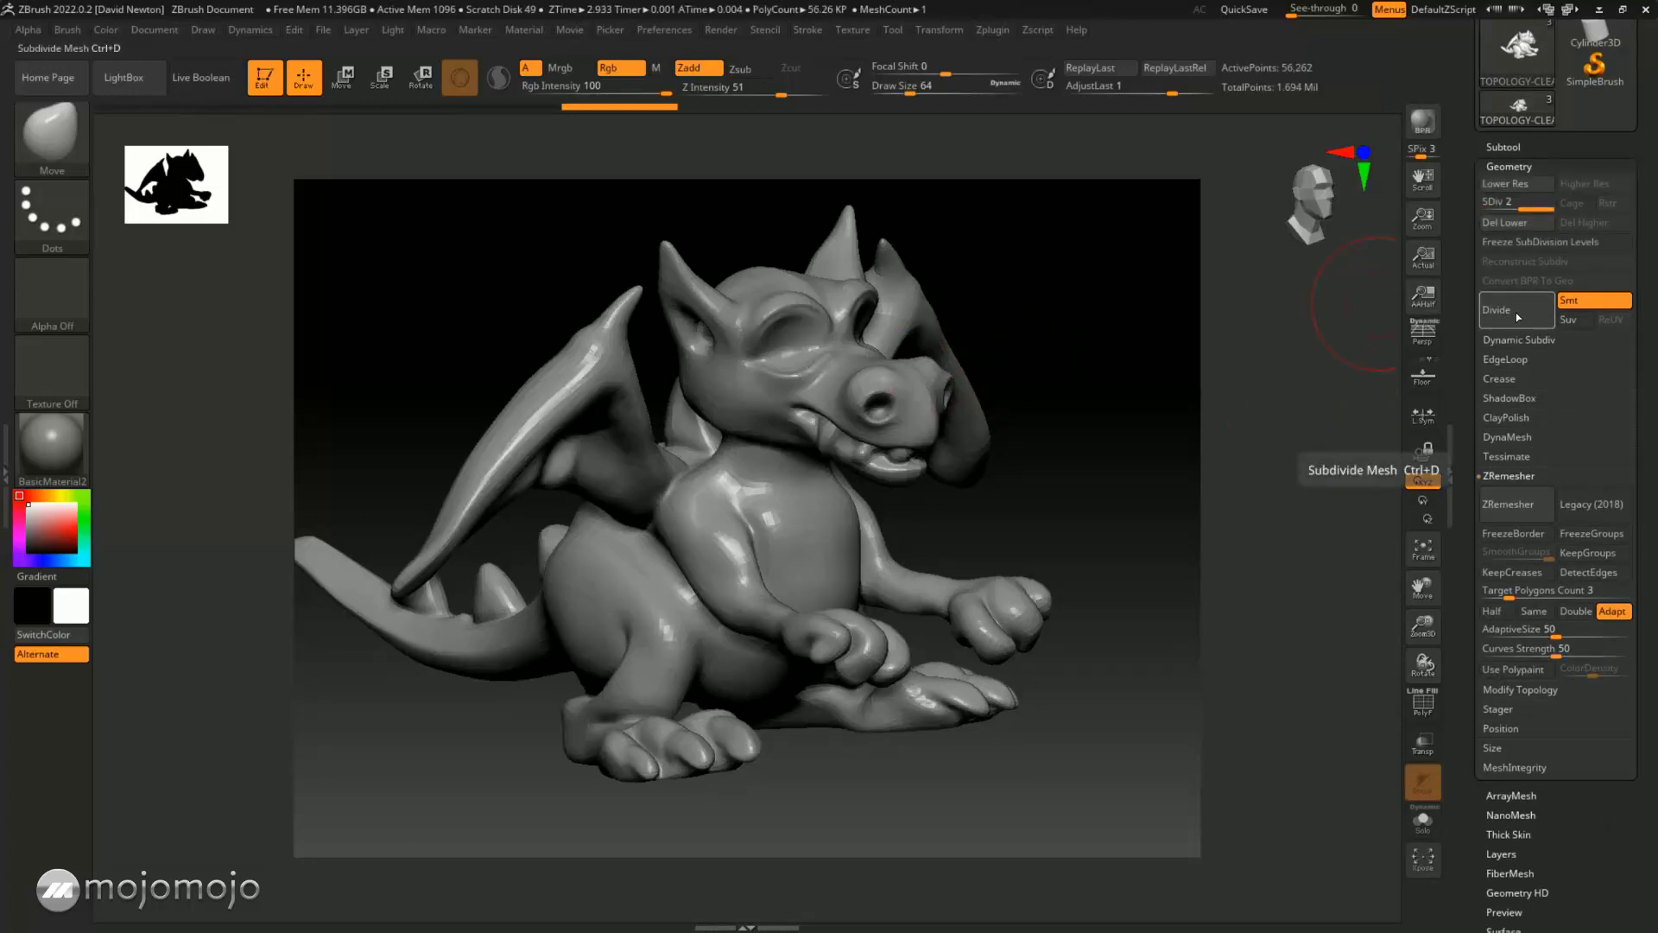
pyautogui.click(1515, 316)
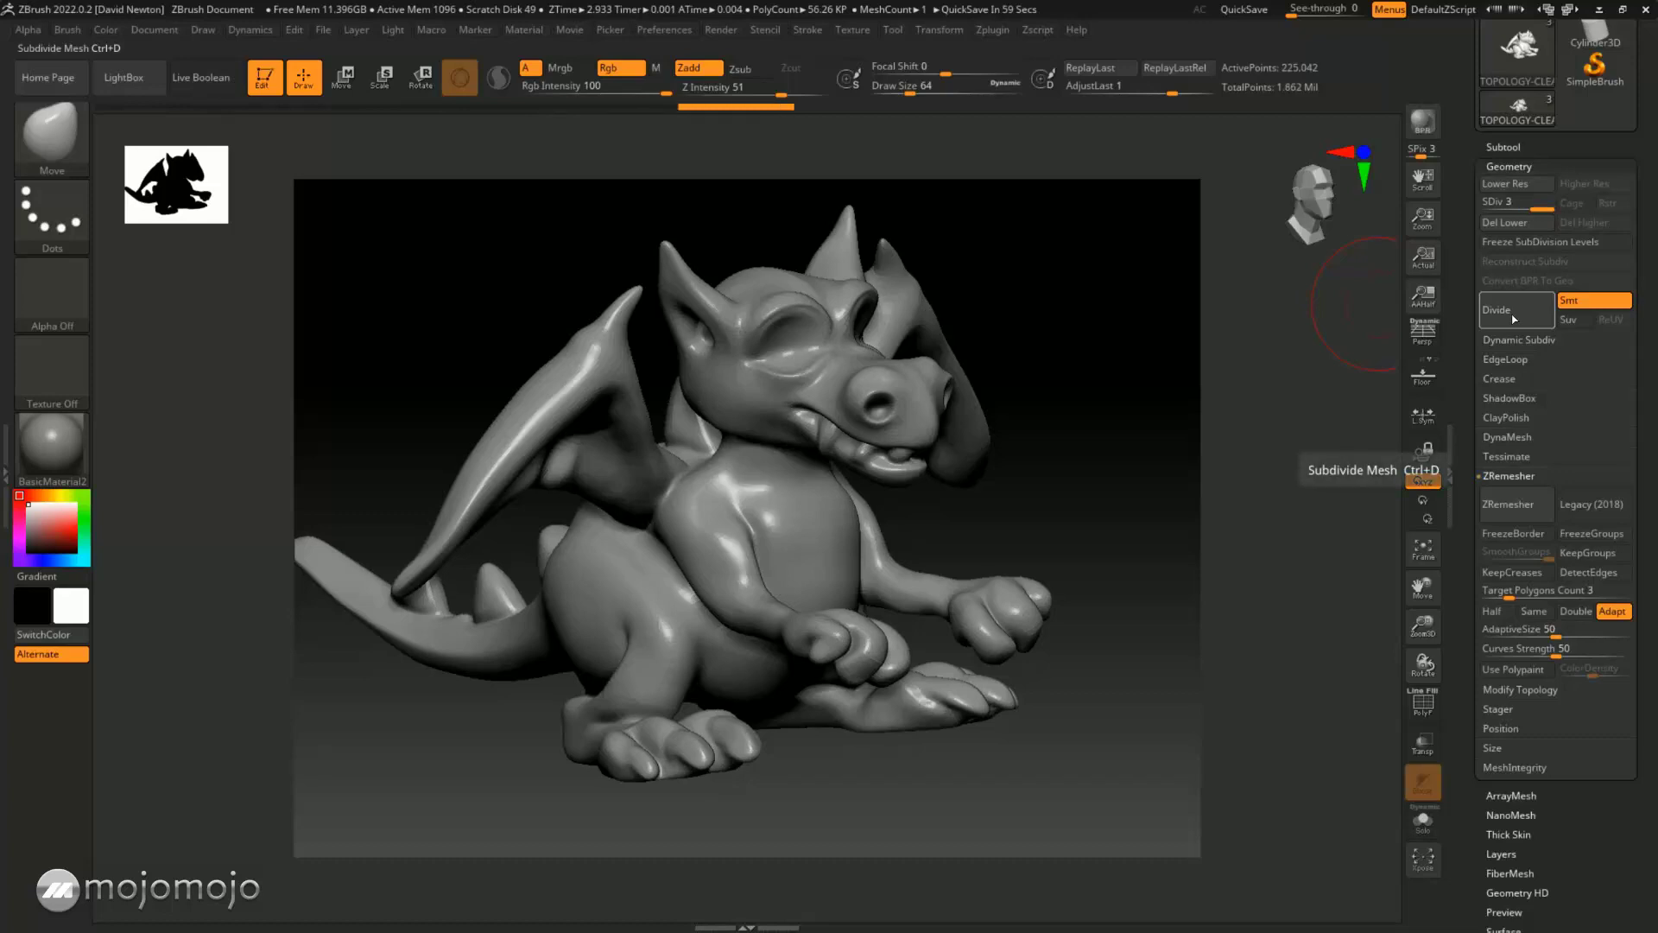
pyautogui.moveTo(1538, 209); pyautogui.dragTo(1485, 208)
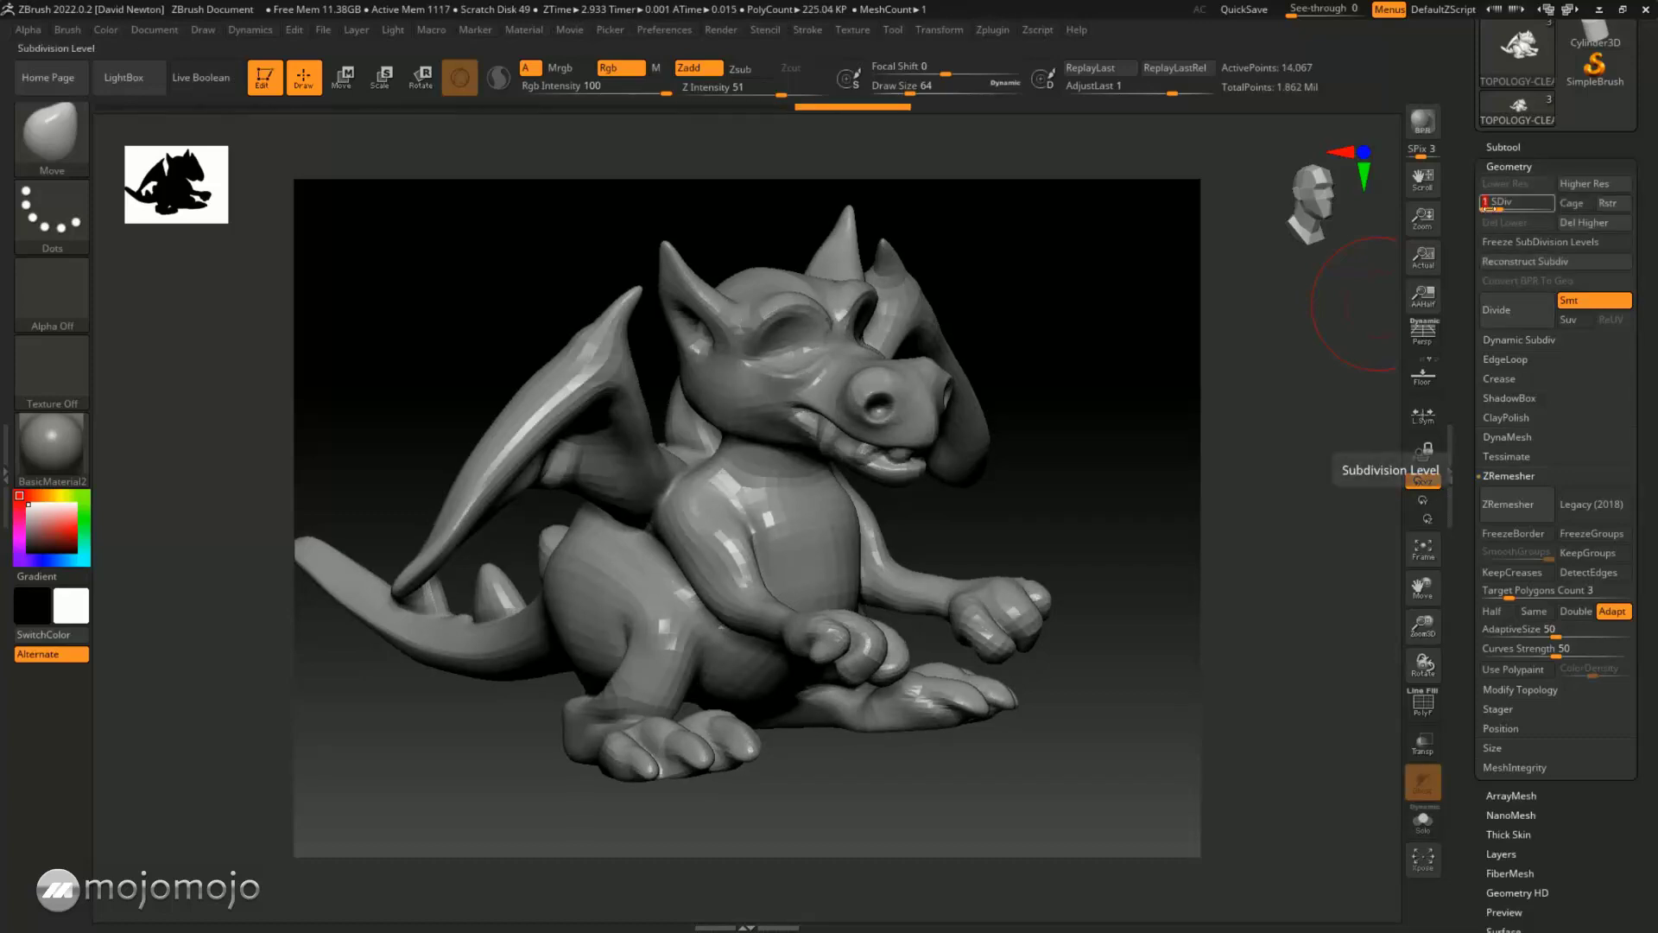
pyautogui.click(1423, 704)
pyautogui.keyDown('ctrl'); pyautogui.moveTo(1184, 573); pyautogui.dragTo(1133, 510, button='right'); pyautogui.keyUp('ctrl')
pyautogui.moveTo(1489, 208); pyautogui.dragTo(1512, 209)
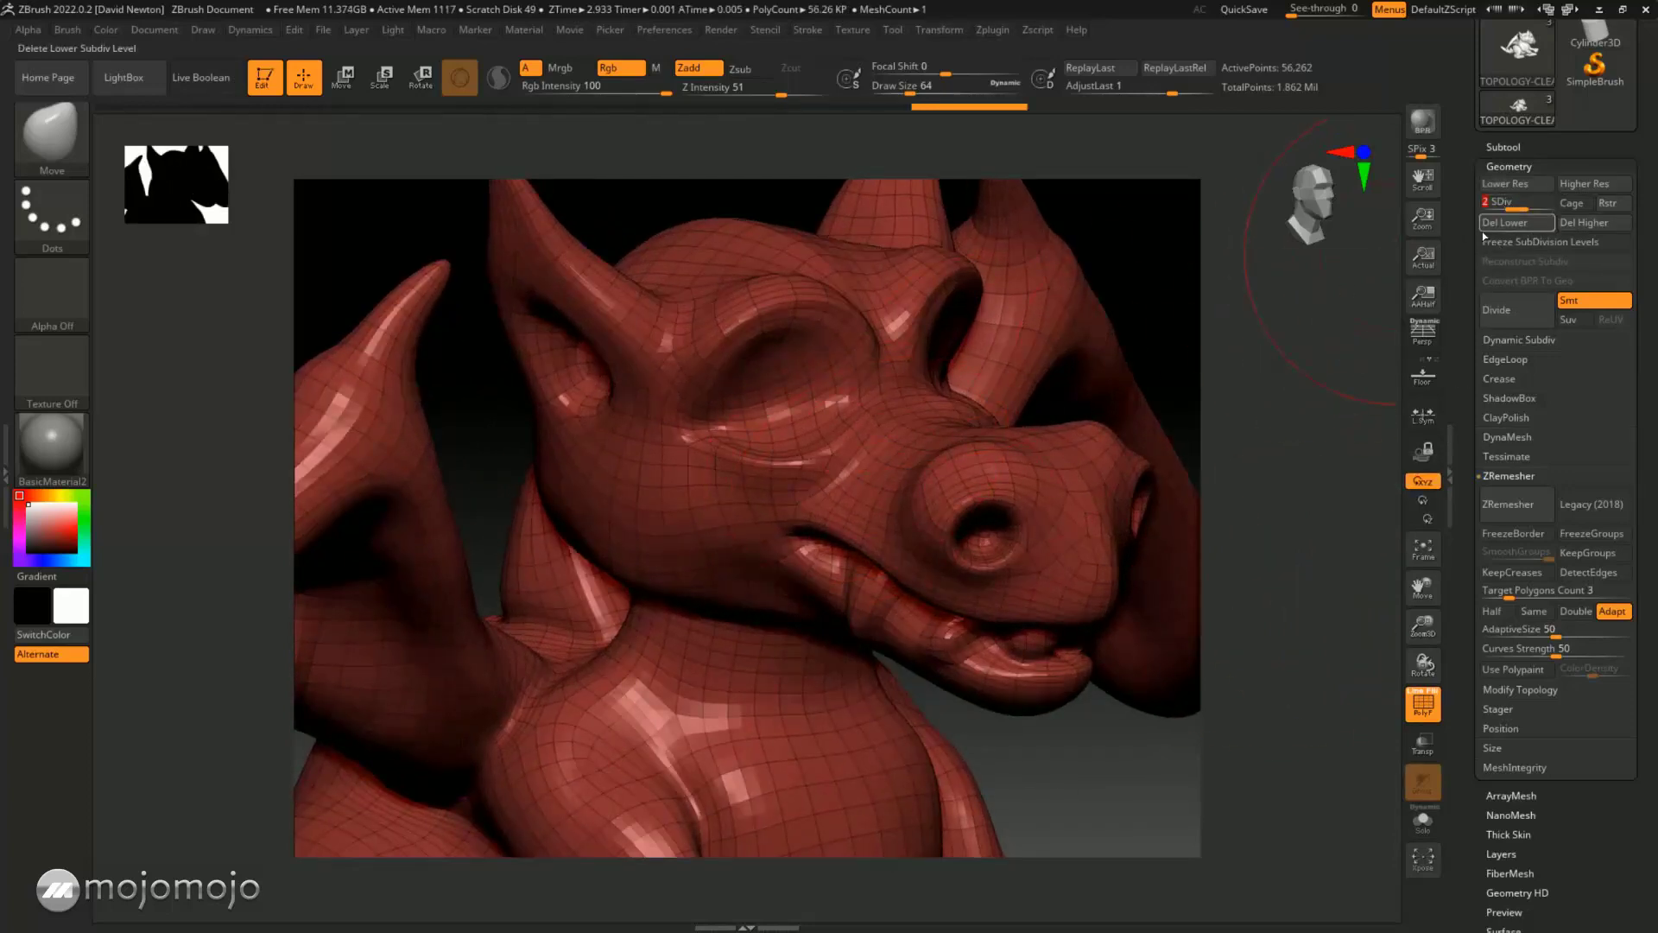
# Add a fourth subdivision level, reaching about 900,162 points, and hide the wireframe
pyautogui.click(1424, 704)
pyautogui.click(1423, 704)
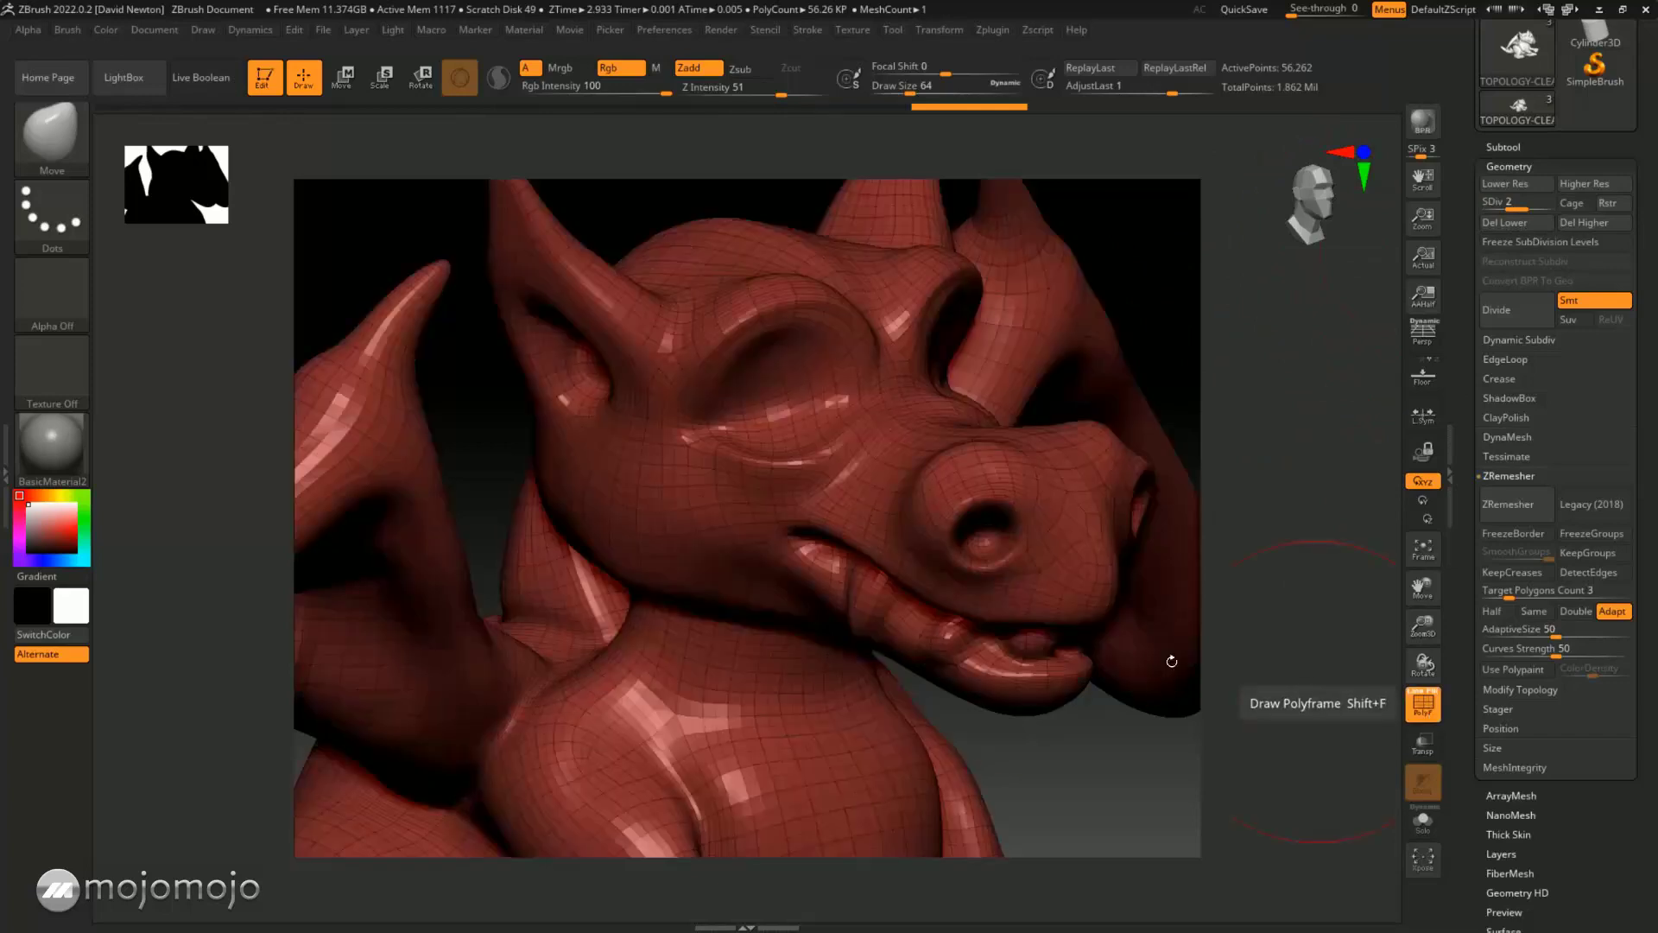
pyautogui.moveTo(1520, 208); pyautogui.dragTo(1535, 235)
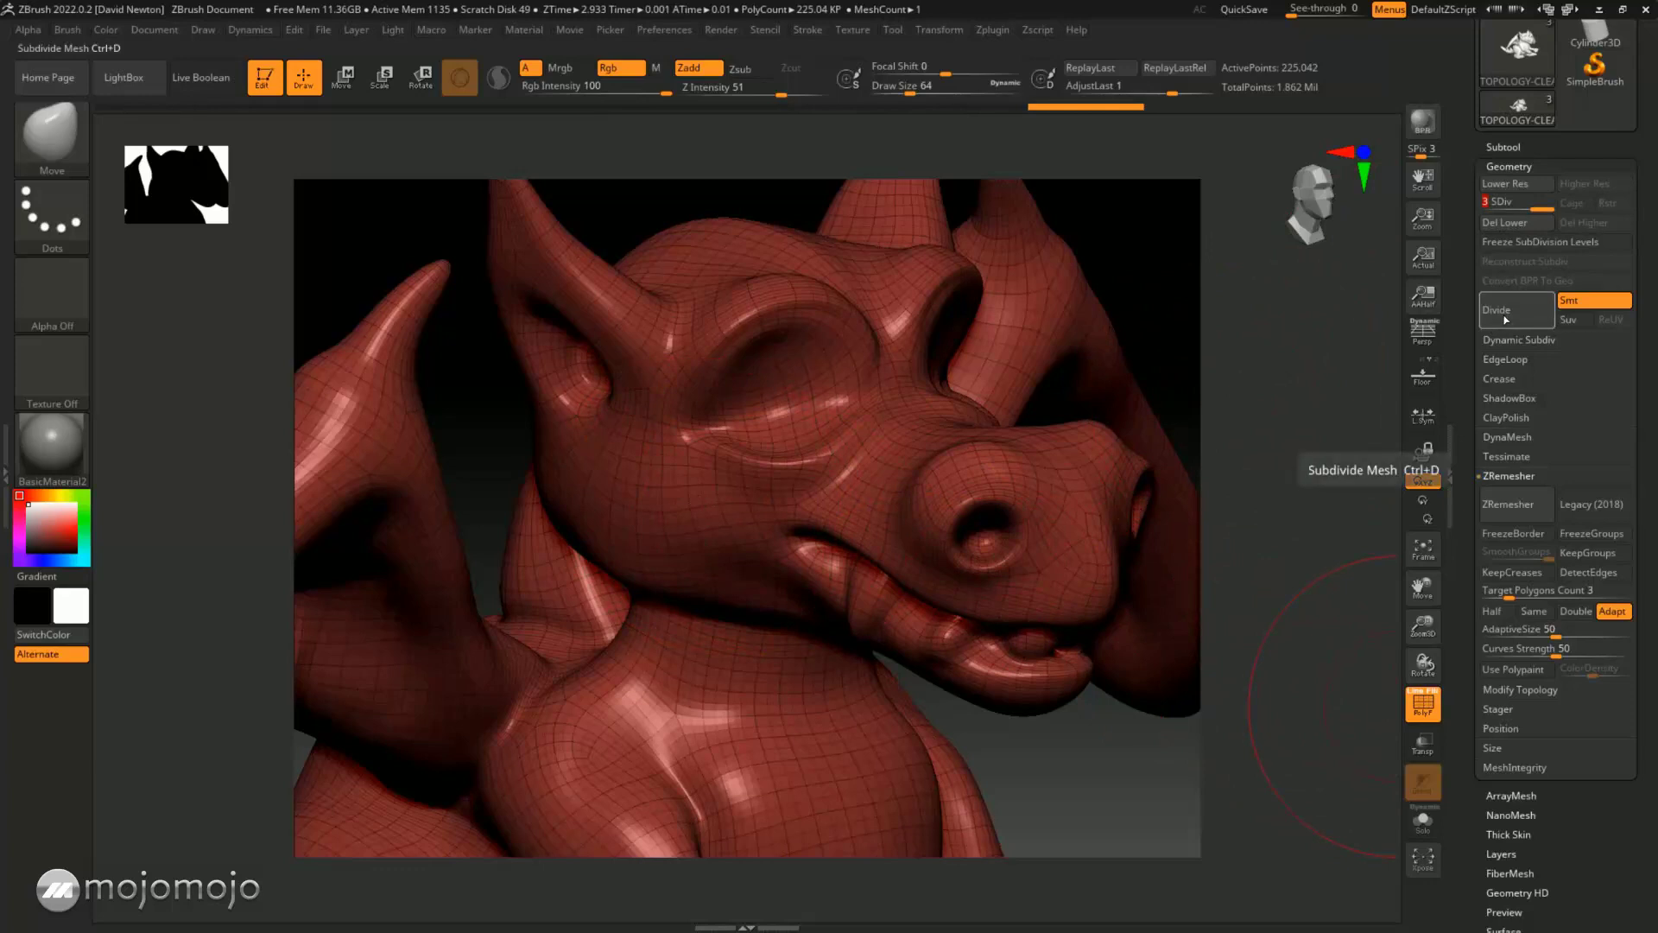
pyautogui.click(1505, 317)
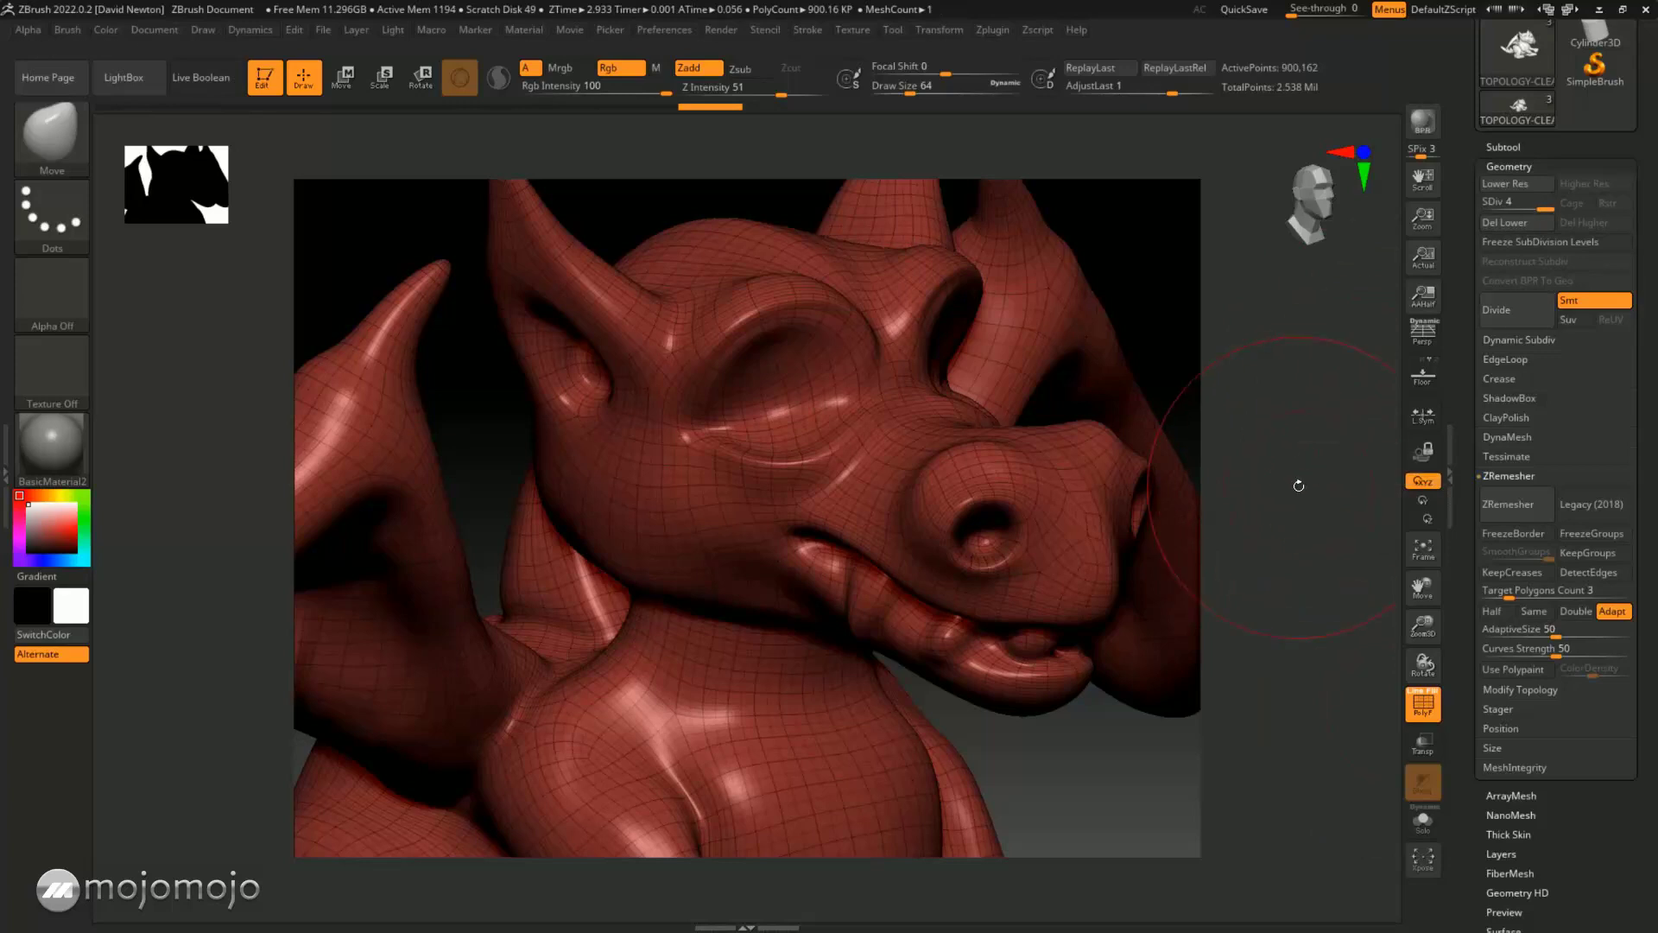
pyautogui.keyDown('alt'); pyautogui.moveTo(1313, 477); pyautogui.dragTo(1210, 418); pyautogui.keyUp('alt')
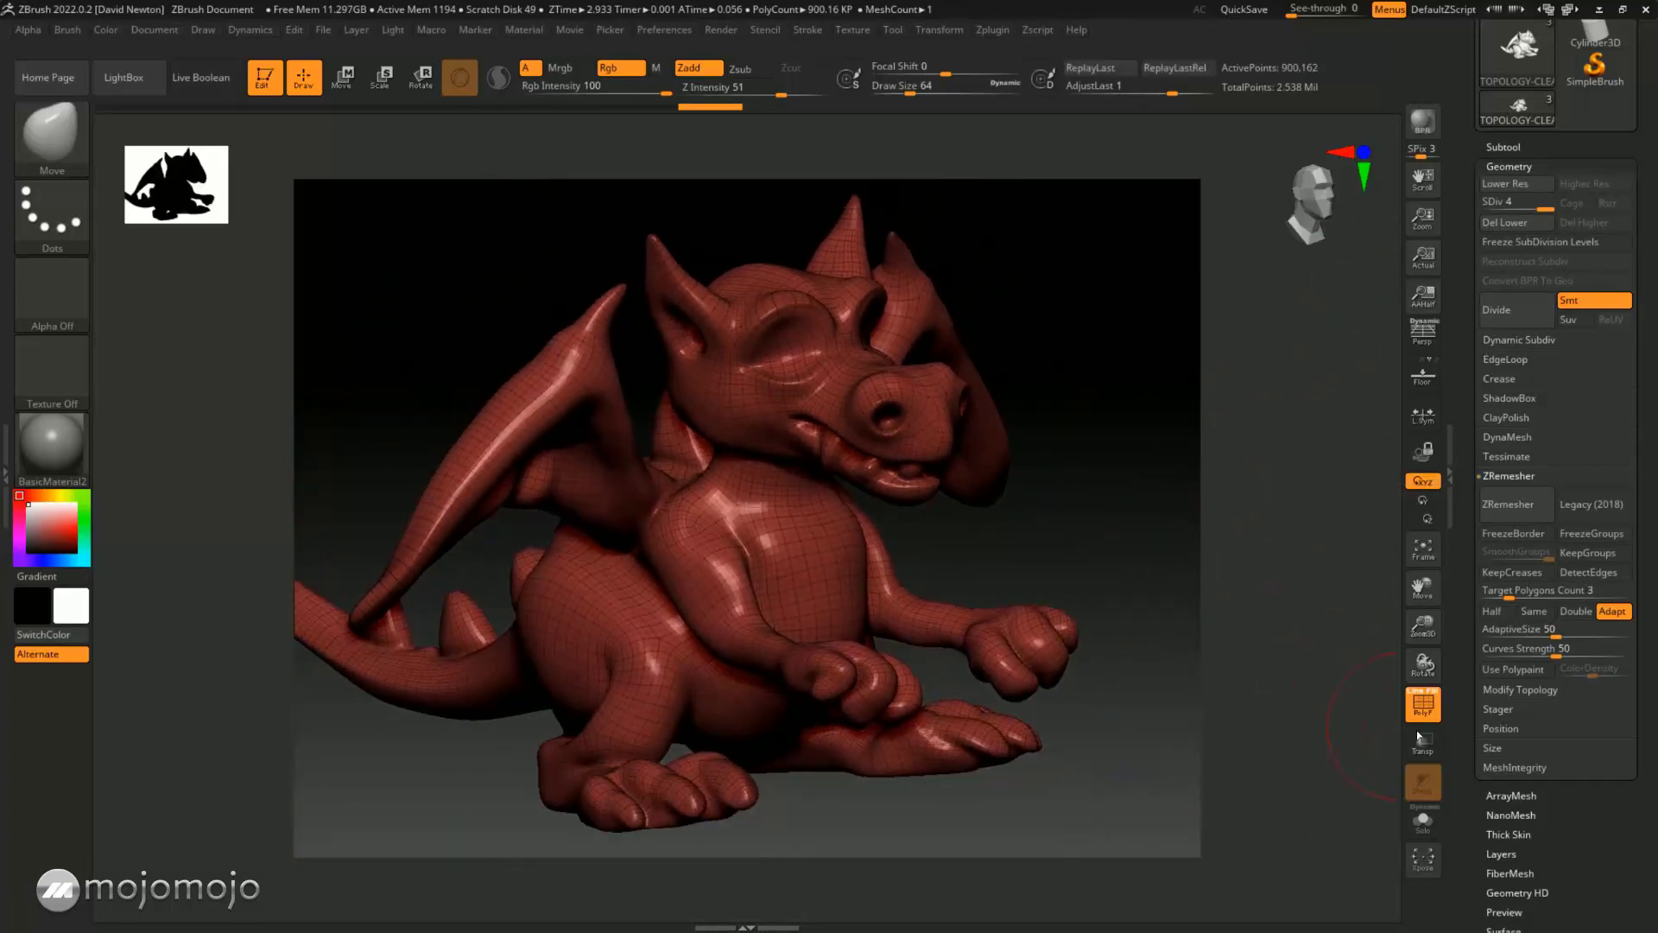
pyautogui.click(1421, 704)
# Toggle twice between DINO-TRAINING and the subdivided TOPOLOGY-CLEAN to compare them
pyautogui.moveTo(1195, 593); pyautogui.dragTo(1365, 356)
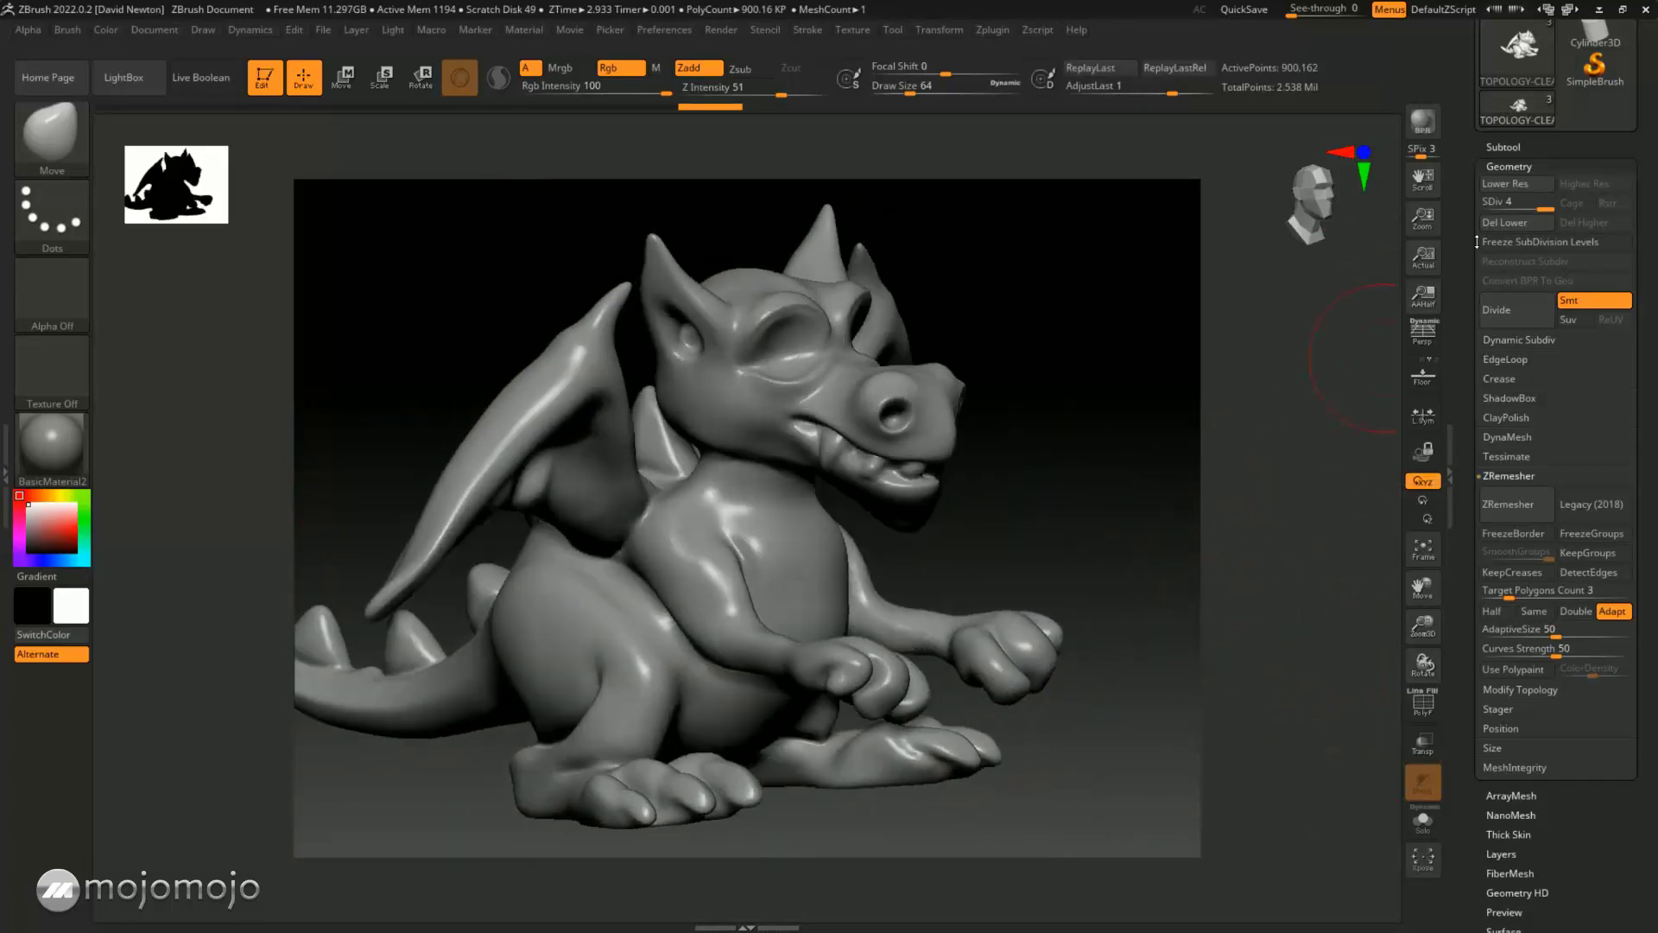
pyautogui.click(1500, 145)
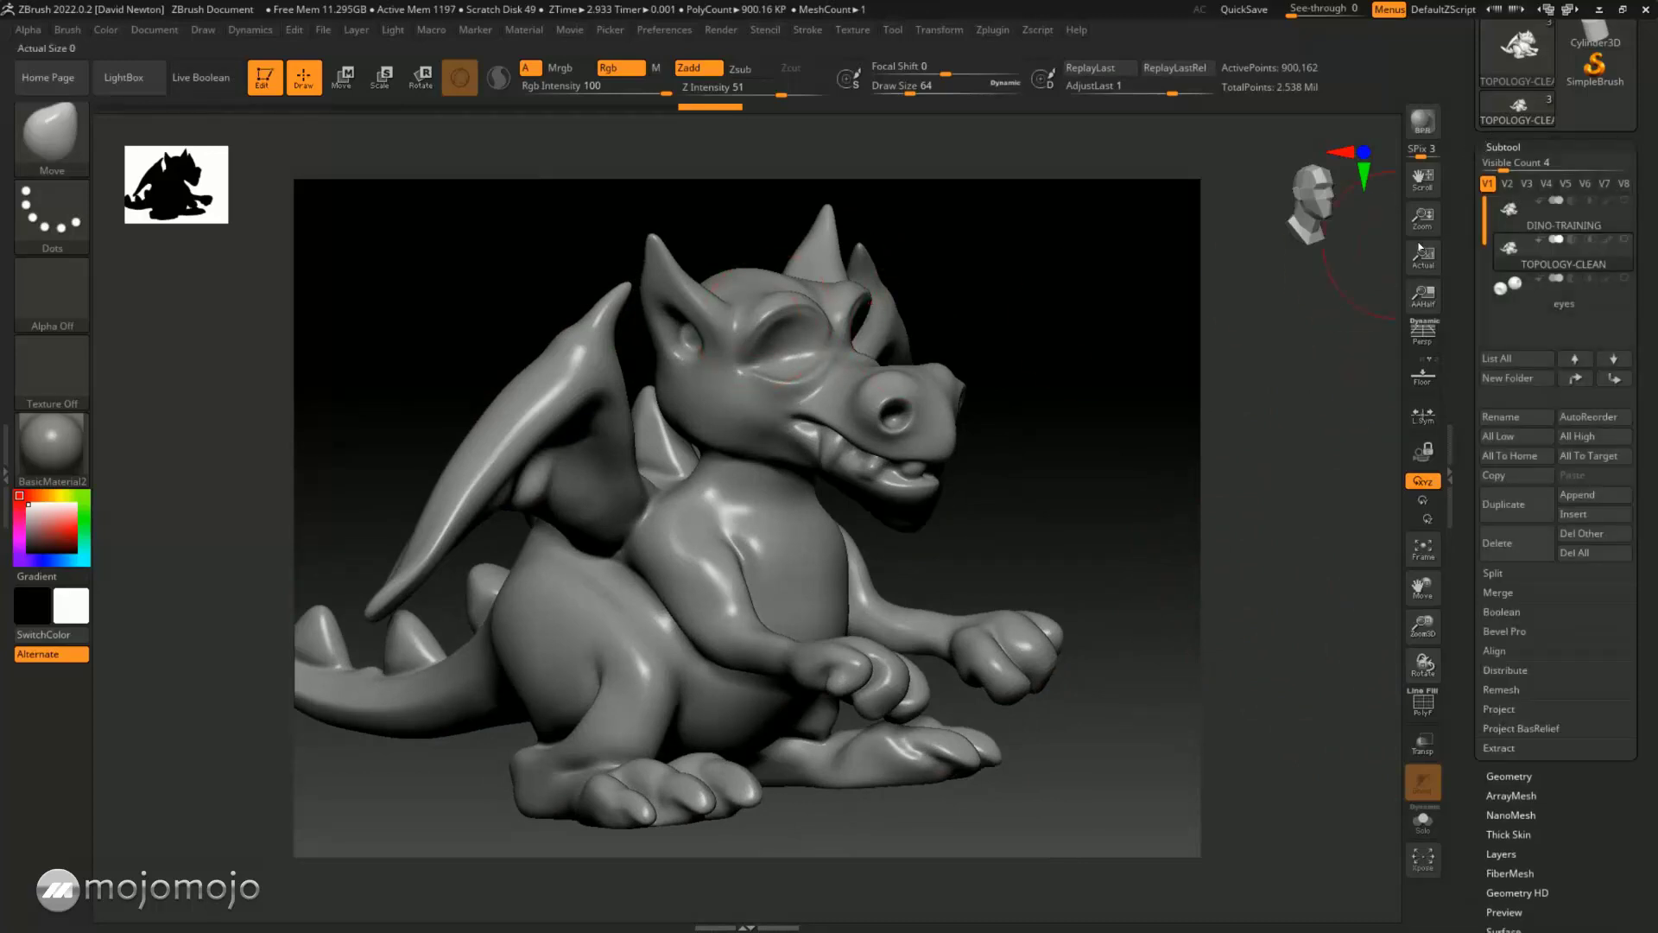
pyautogui.click(1509, 209)
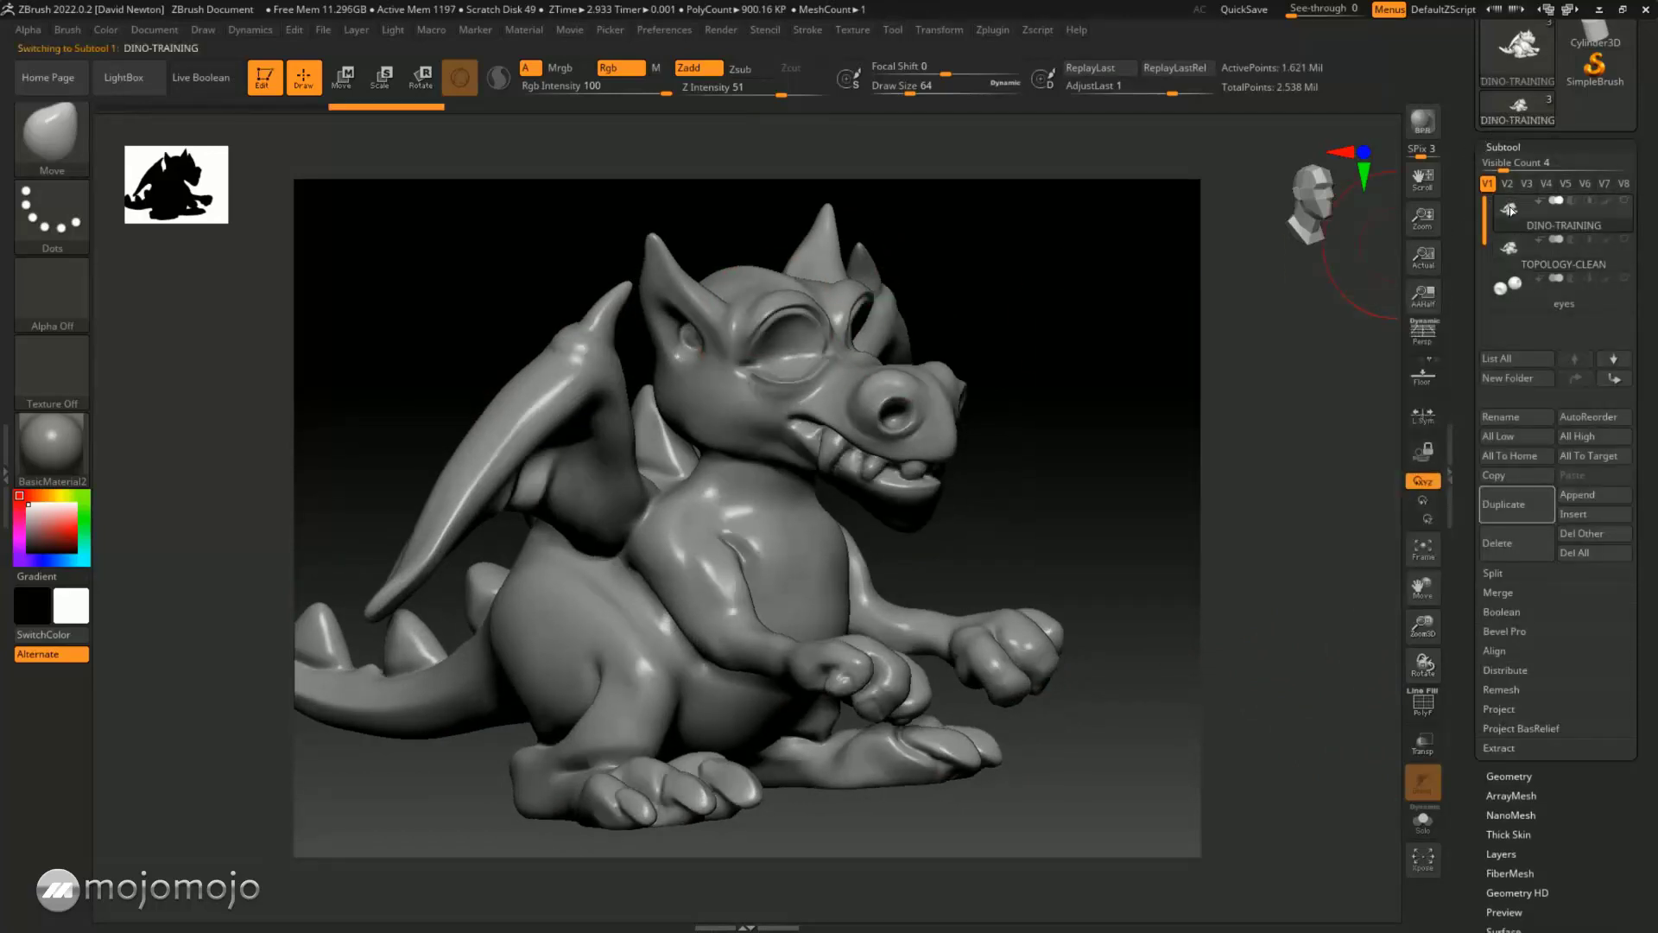
pyautogui.click(1555, 255)
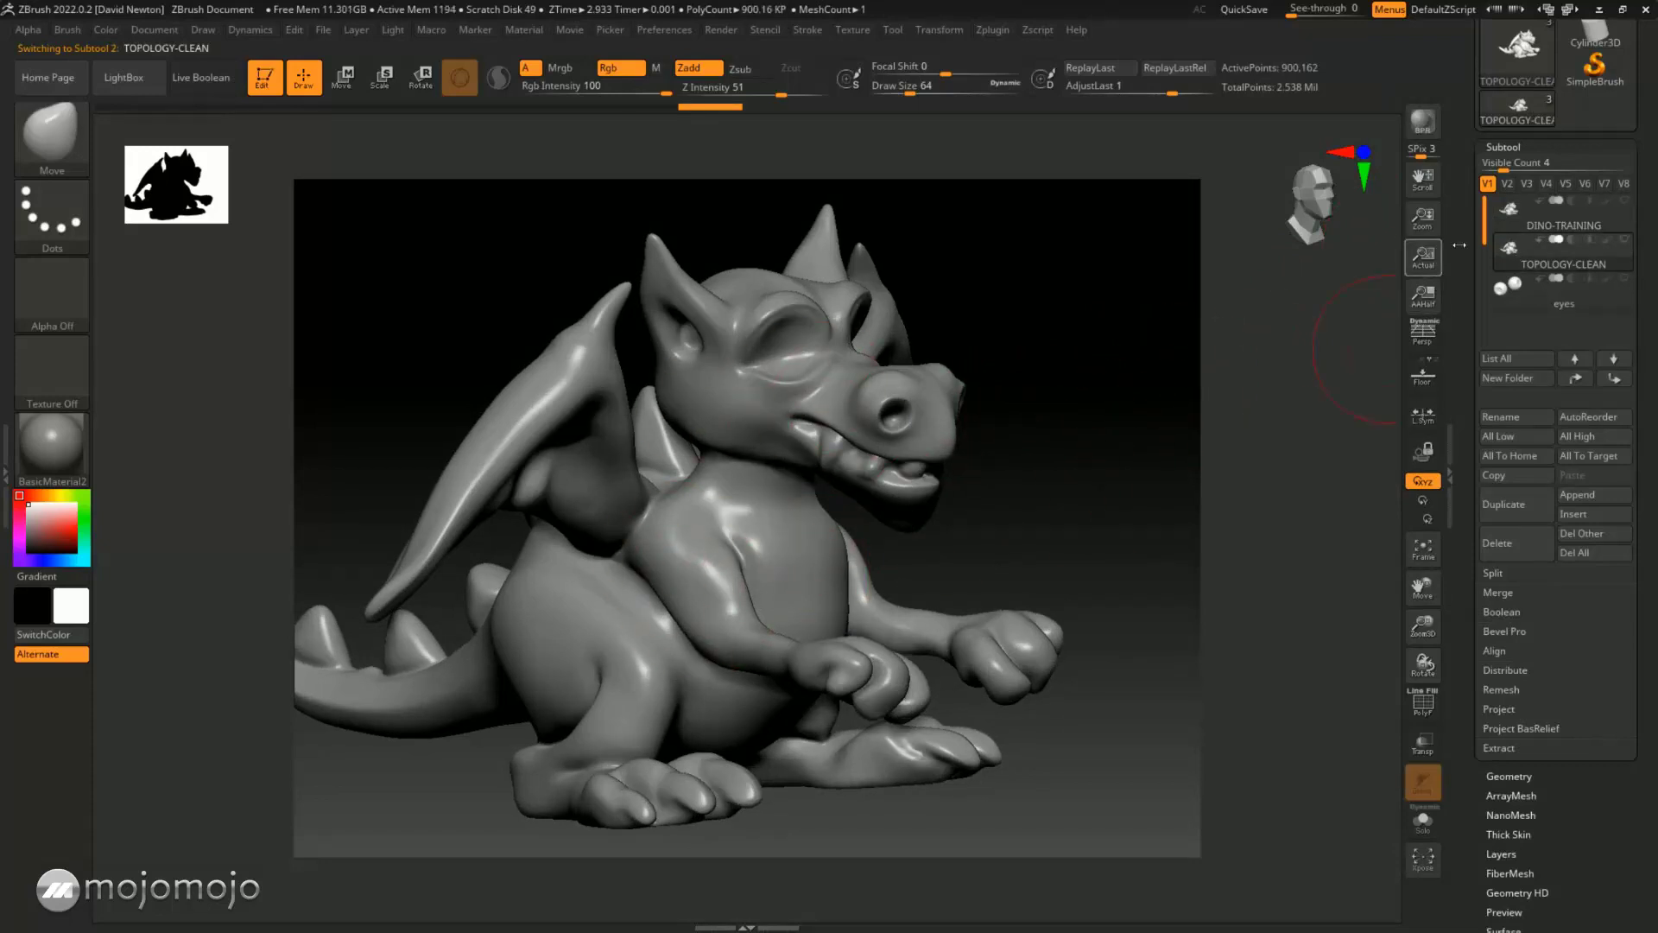
pyautogui.click(1511, 209)
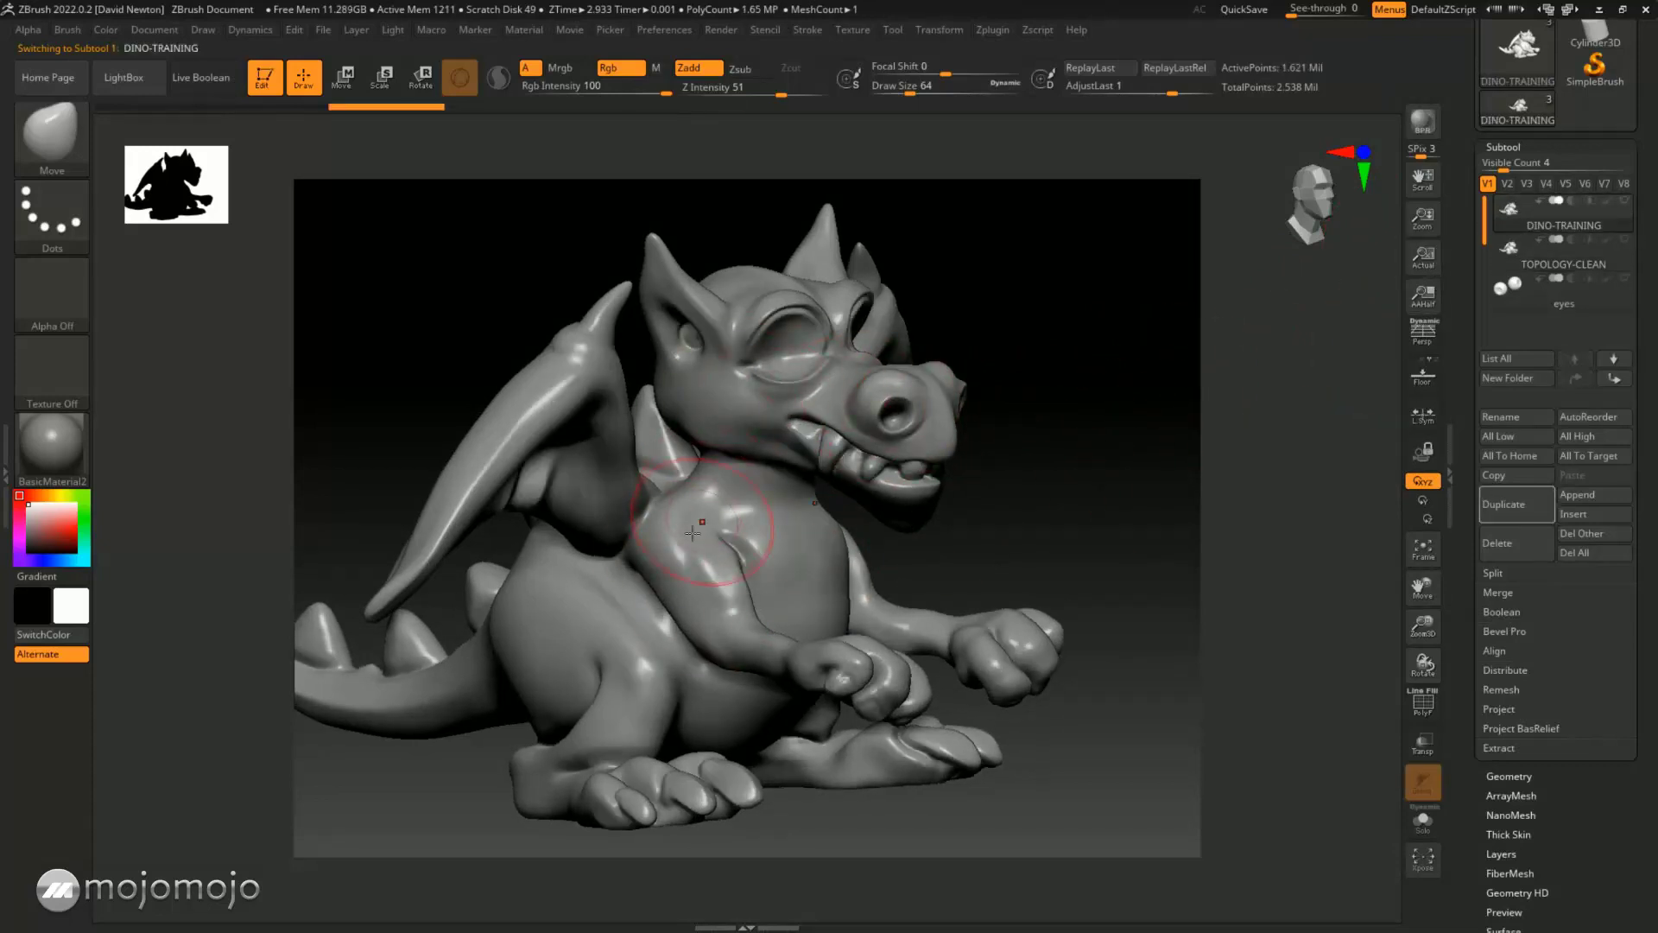
pyautogui.click(1494, 253)
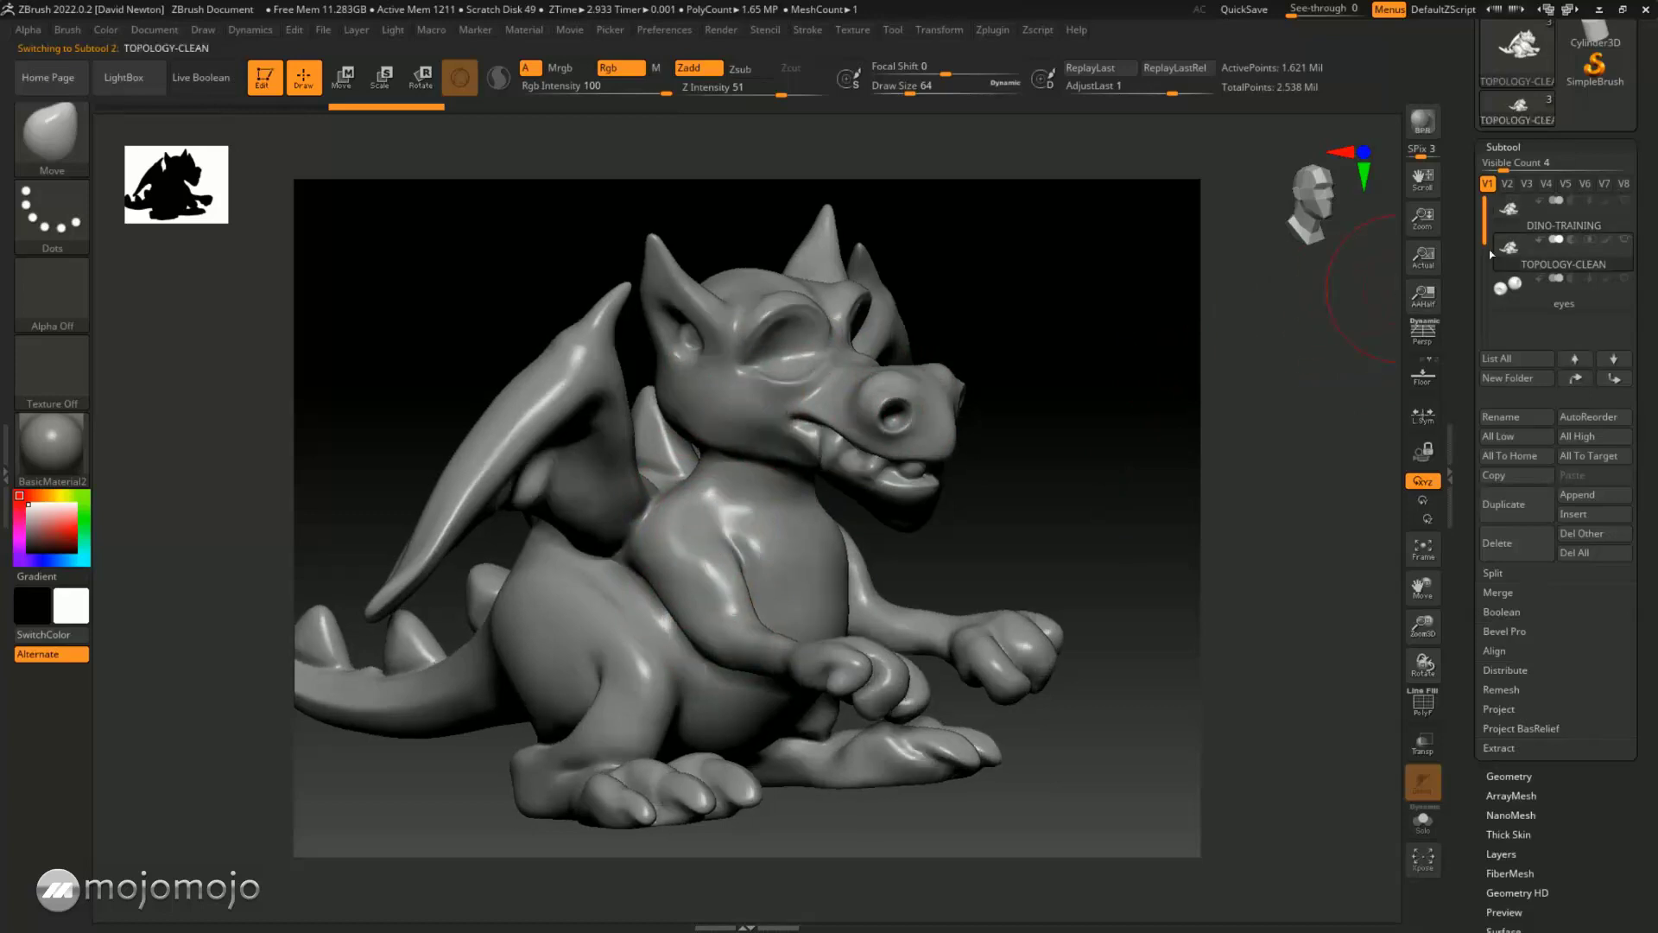
pyautogui.moveTo(1157, 474)
pyautogui.mouseDown()
pyautogui.moveTo(1174, 481)
pyautogui.moveTo(1151, 507)
pyautogui.moveTo(1201, 544)
pyautogui.moveTo(1170, 529)
pyautogui.moveTo(1225, 531)
pyautogui.moveTo(1218, 549)
pyautogui.moveTo(1172, 546)
pyautogui.moveTo(1196, 552)
pyautogui.moveTo(1158, 484)
pyautogui.moveTo(1173, 492)
pyautogui.moveTo(1155, 502)
pyautogui.mouseUp()
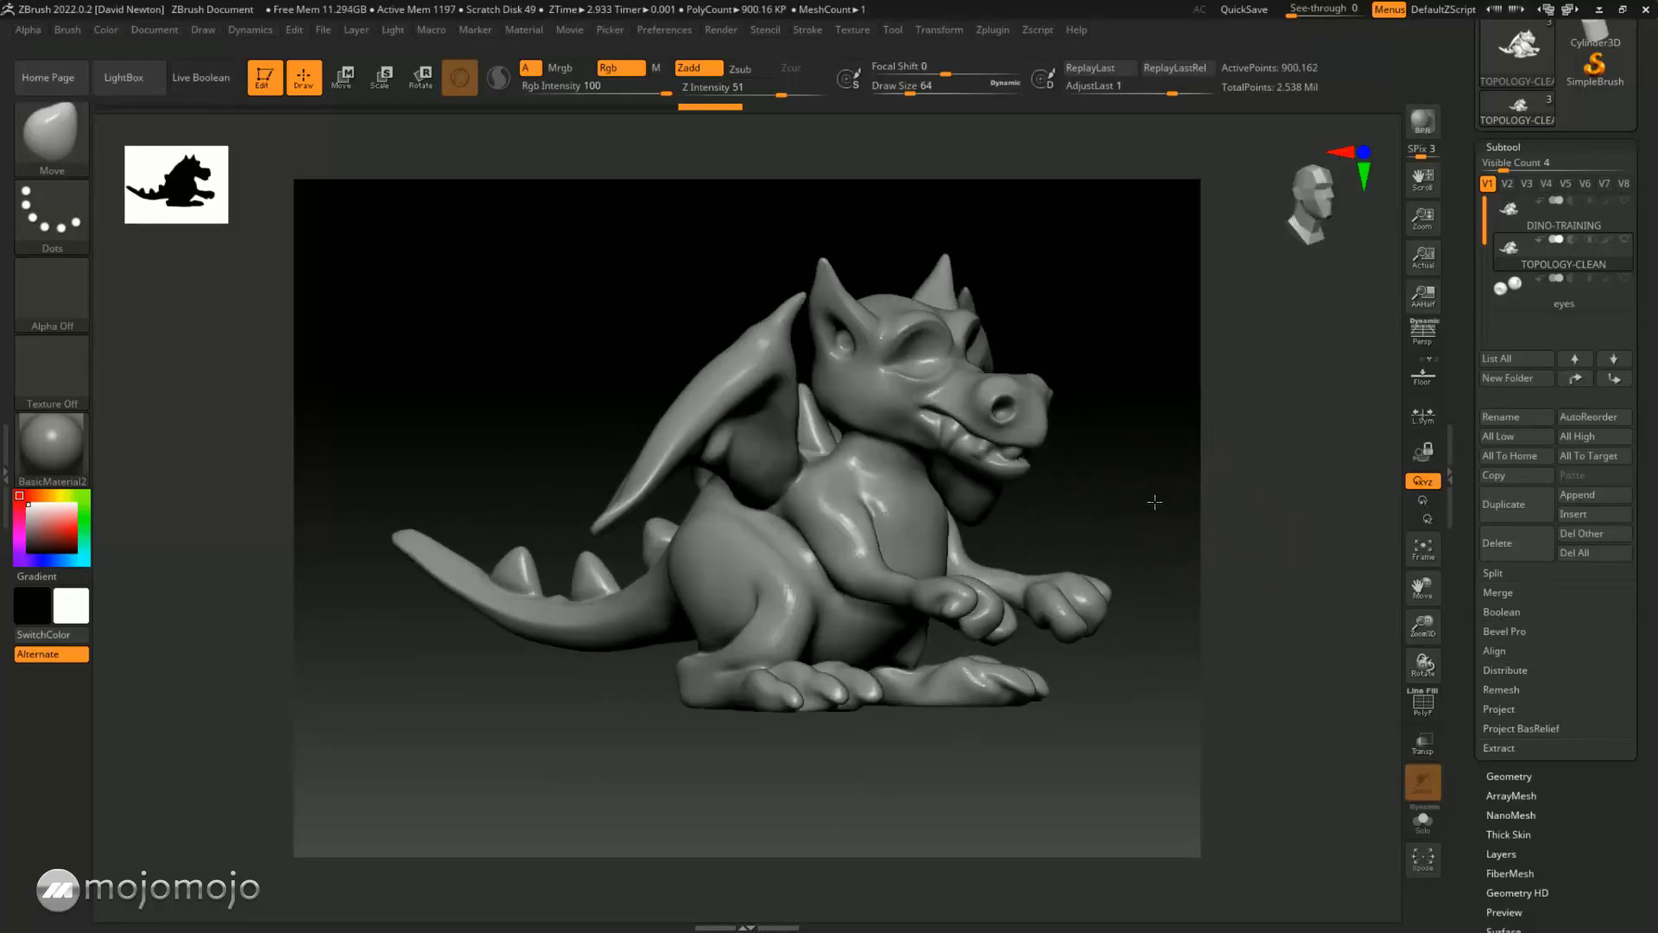
# Drop TOPOLOGY-CLEAN to SDiv 1, about 14,067 points, with the wireframe shown
pyautogui.click(1506, 776)
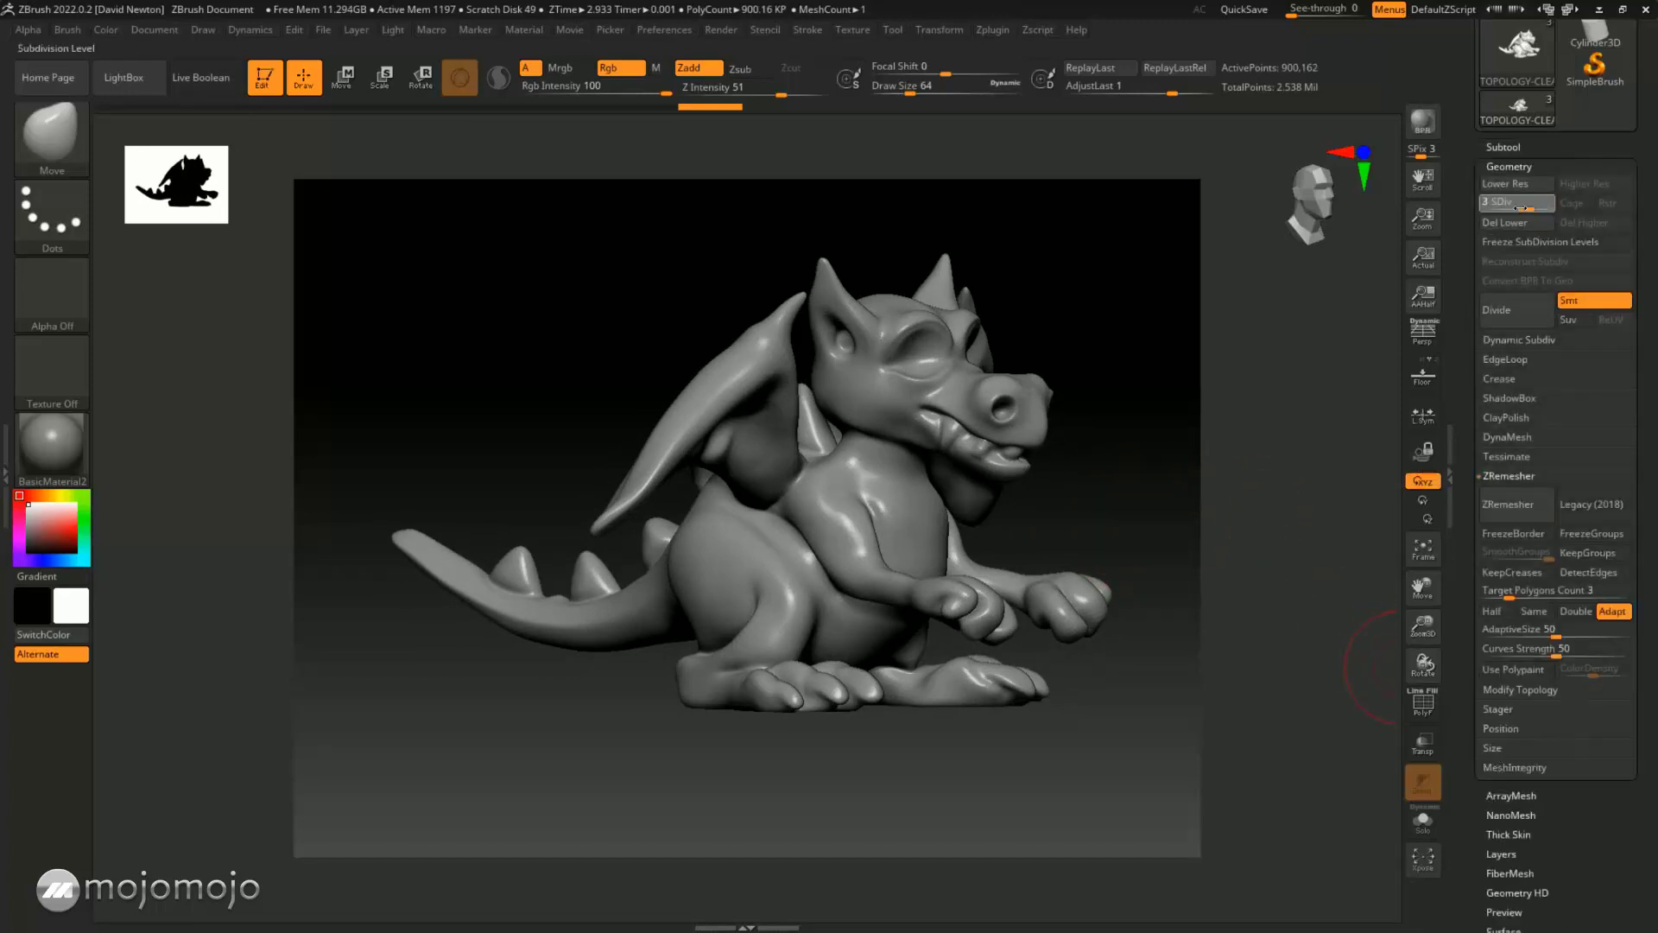
pyautogui.moveTo(1497, 205); pyautogui.dragTo(1486, 205)
pyautogui.click(1424, 704)
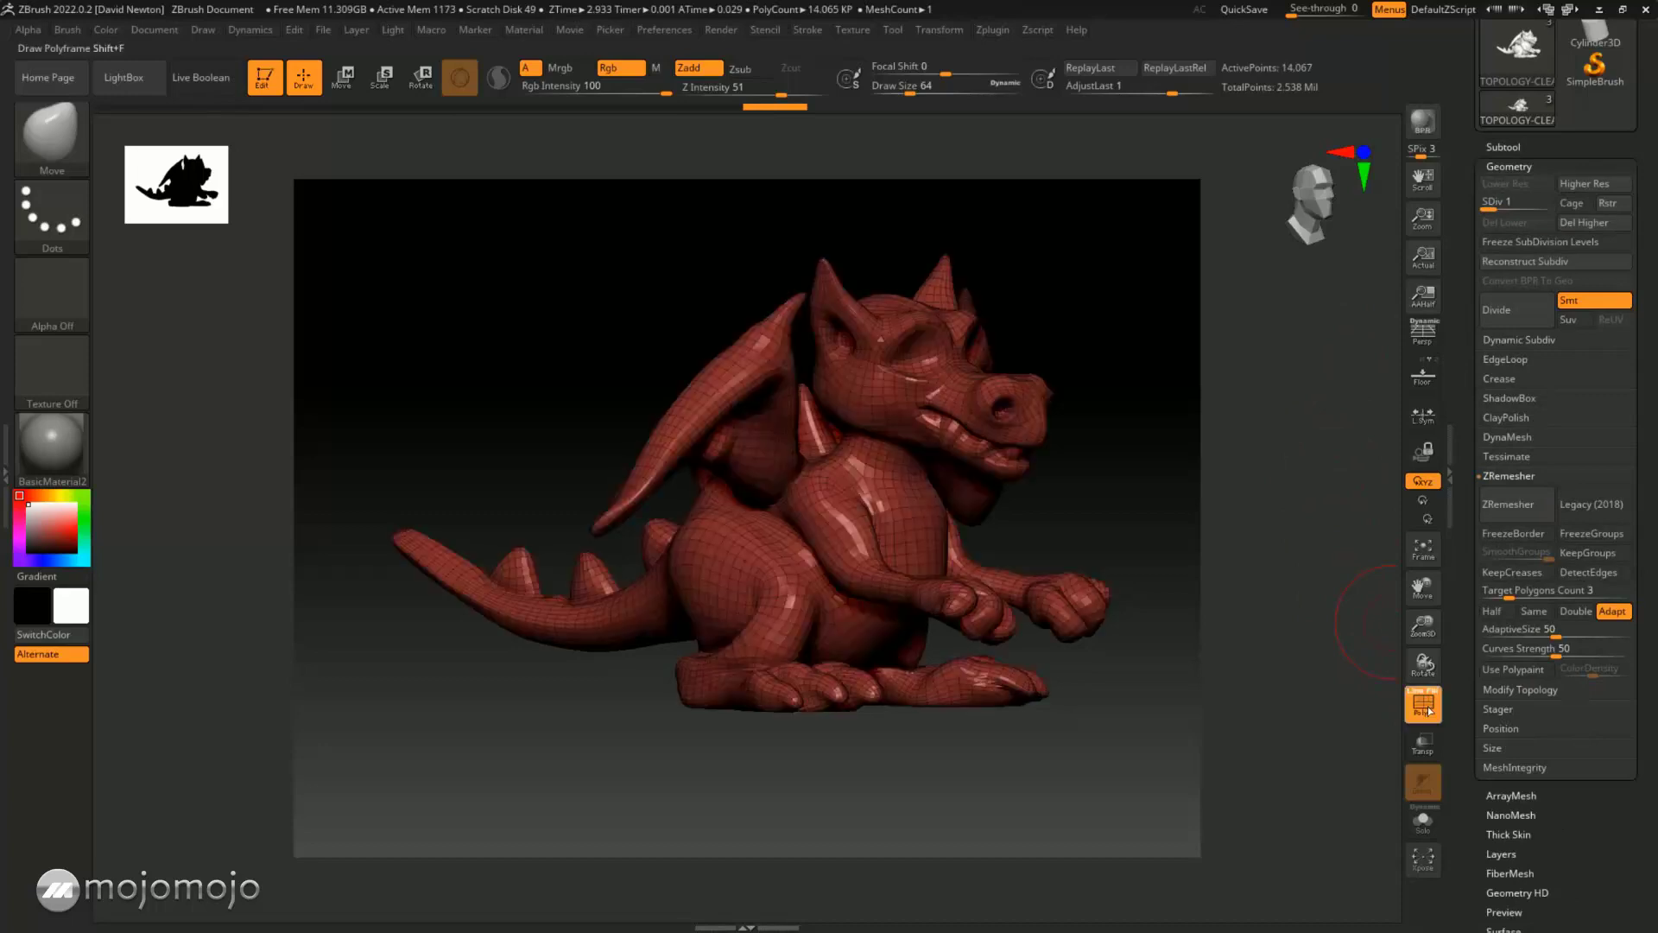